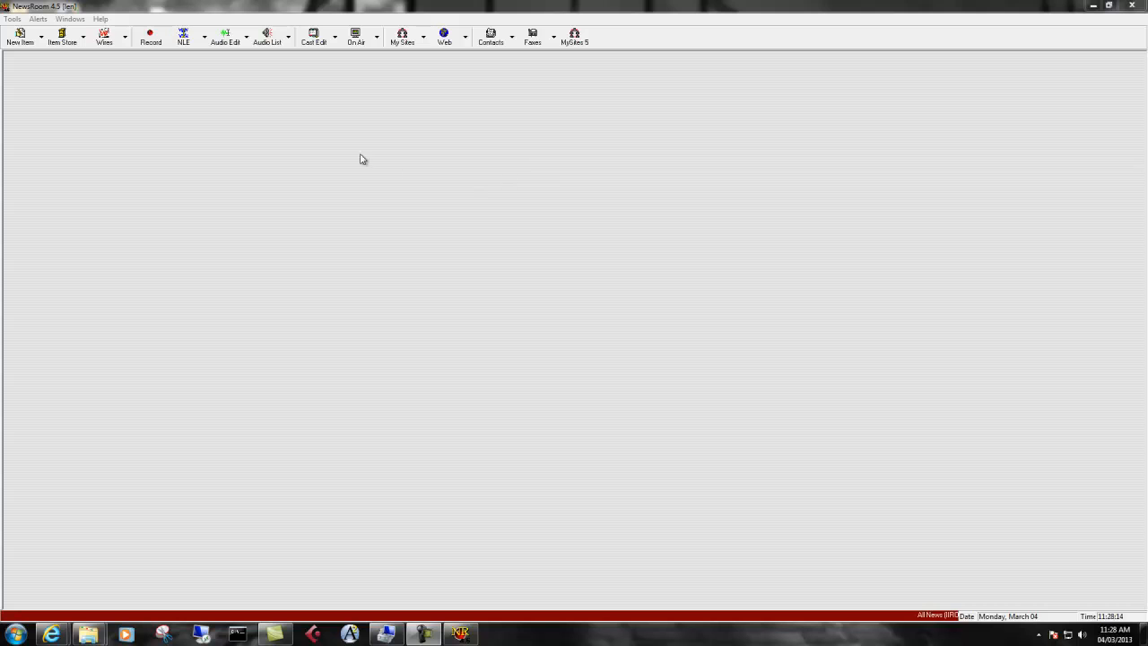
Open the cast editor and select the 21:00 NEWS cast
click(314, 35)
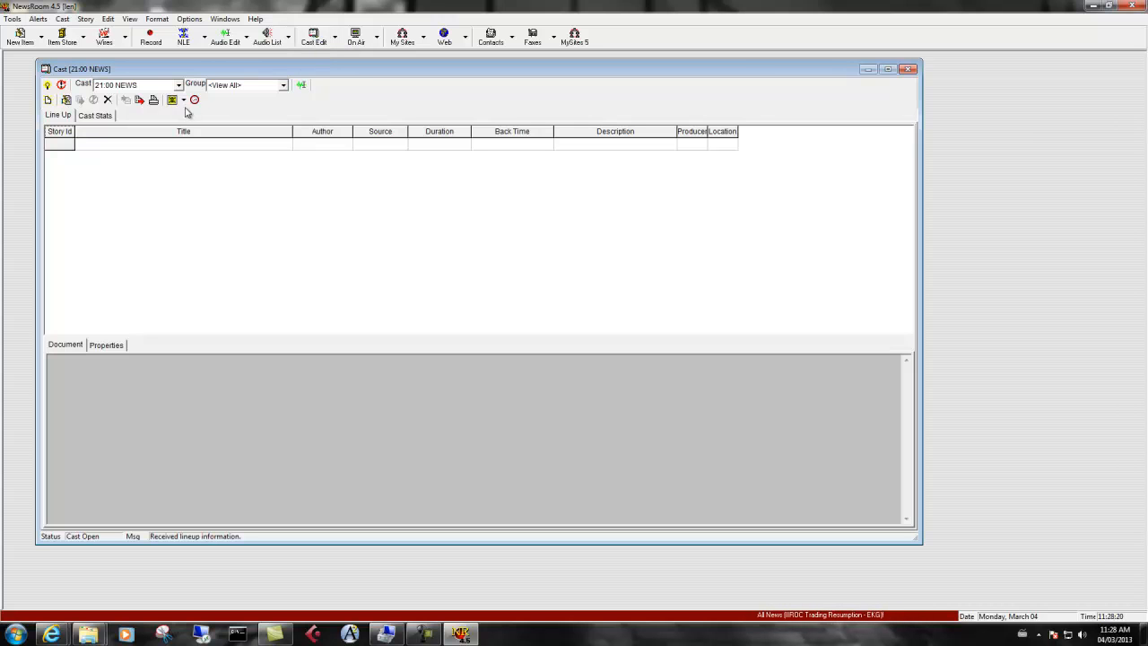
drag(180, 72, 161, 75)
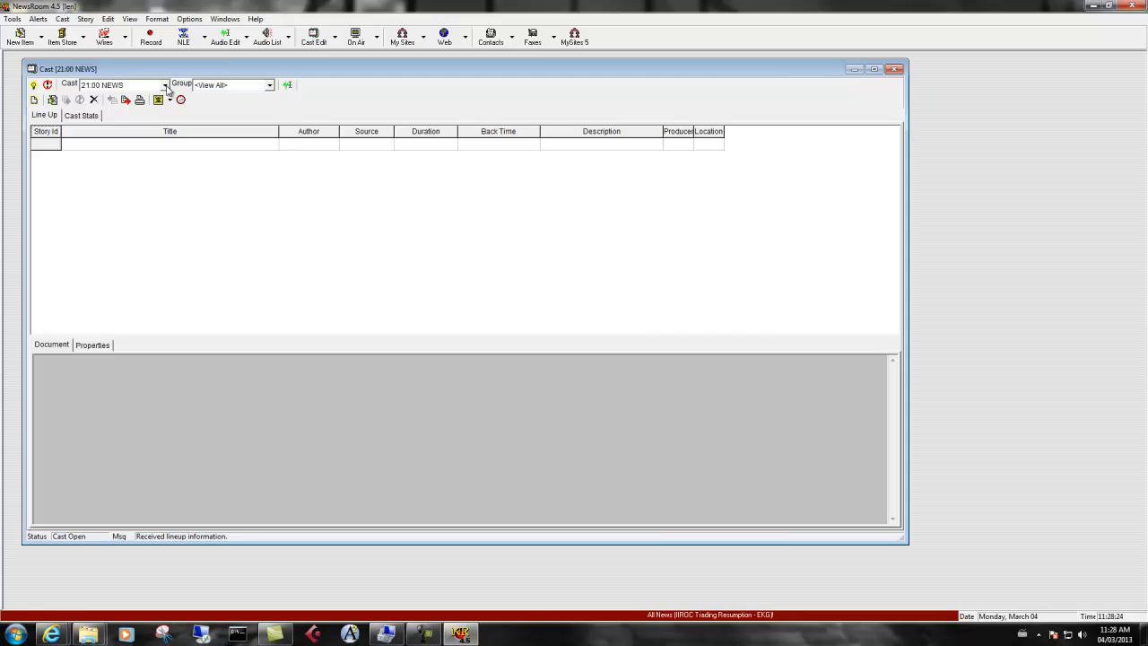
click(165, 85)
click(165, 87)
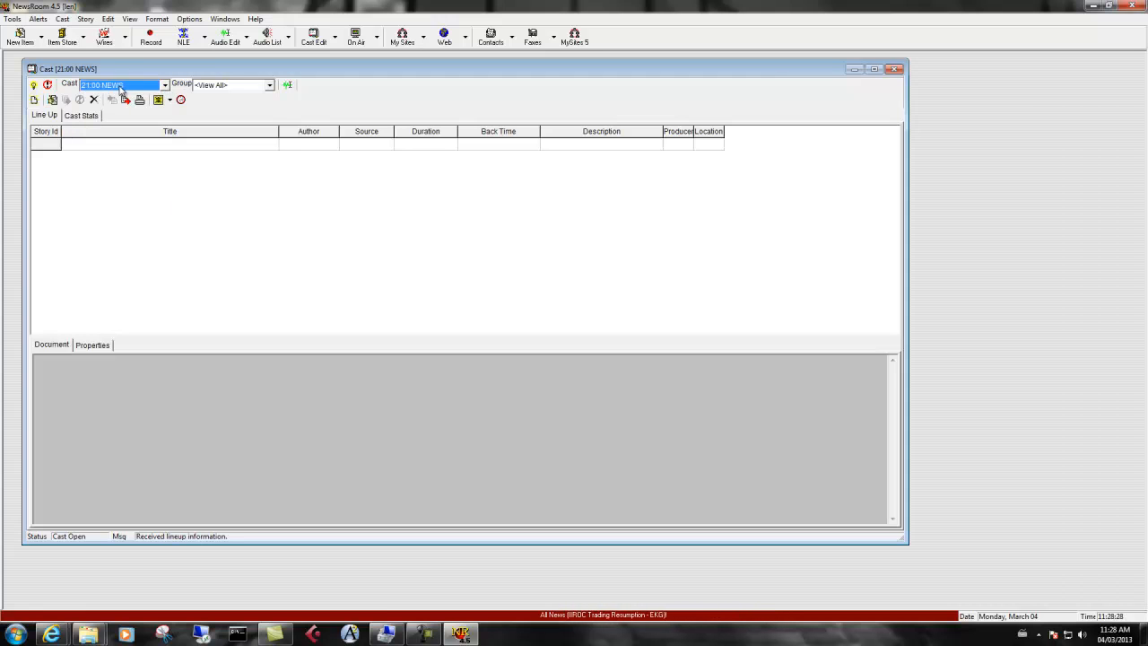
click(165, 86)
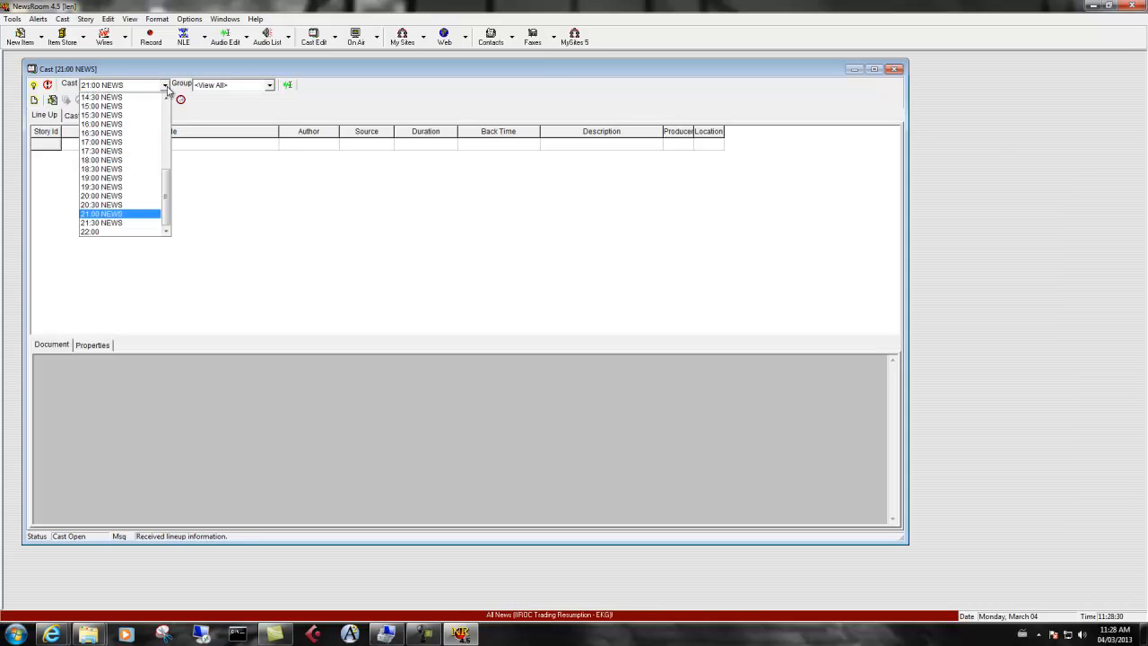
mouse_move(166, 177)
mouse_down()
mouse_move(164, 112)
mouse_move(166, 182)
mouse_up()
click(130, 220)
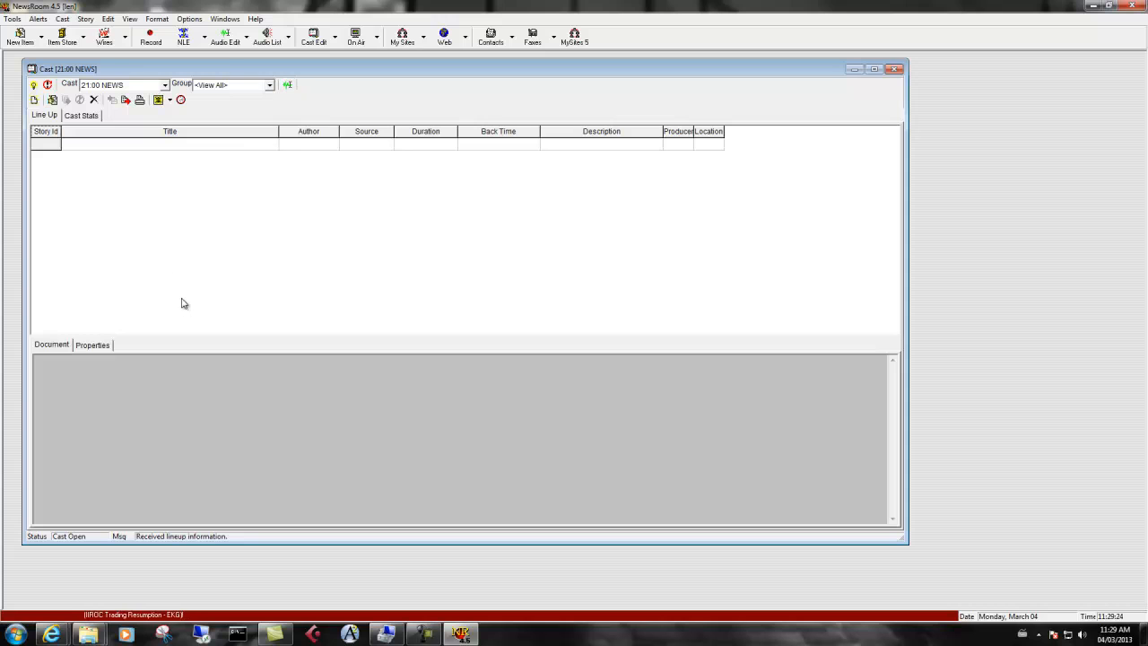
Create a new story in the cast reading "Hello its time for the news. Its 21:00 and this is the news."
click(34, 101)
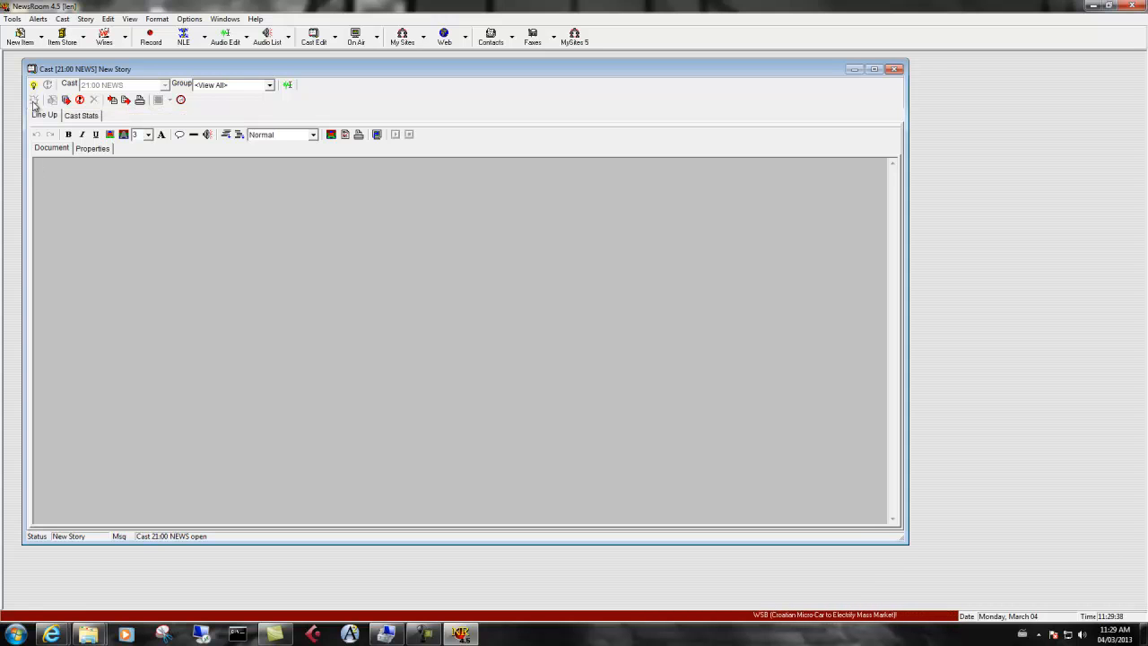
text(H)
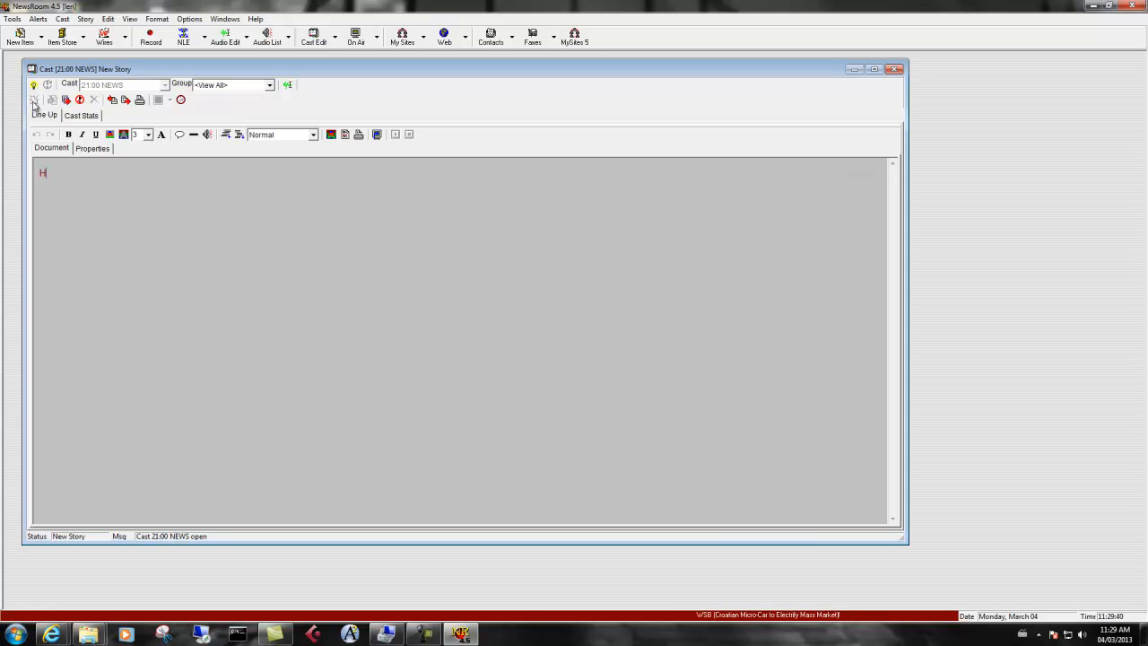
text(ello)
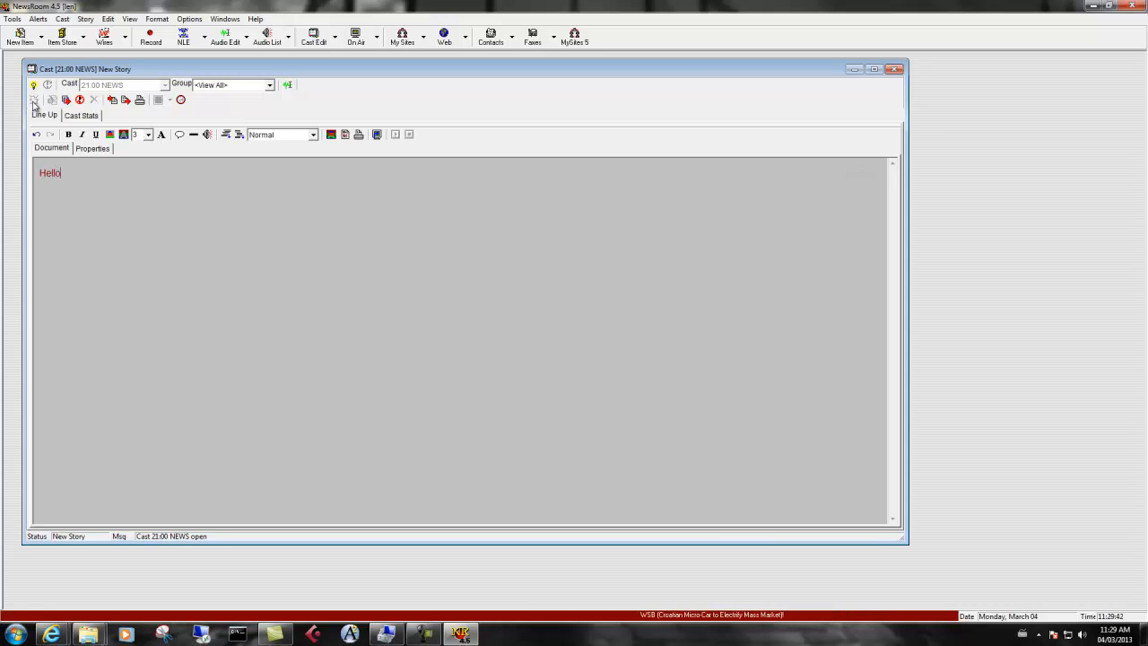
text( its time for the news. Its 21:00 and this is the news)
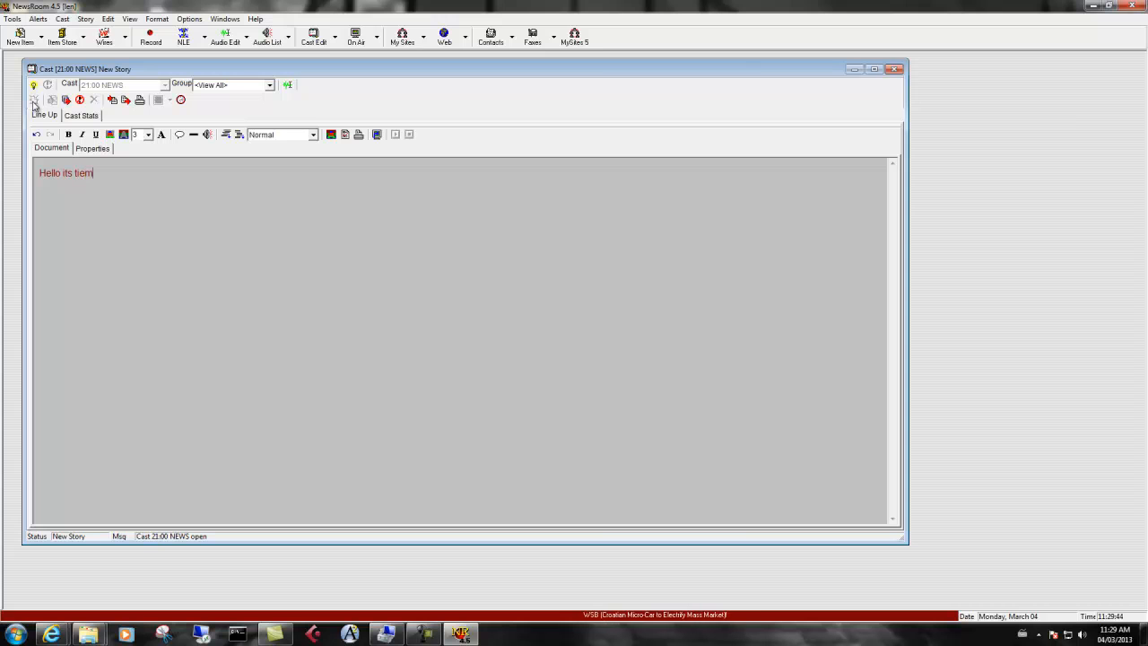
text(.)
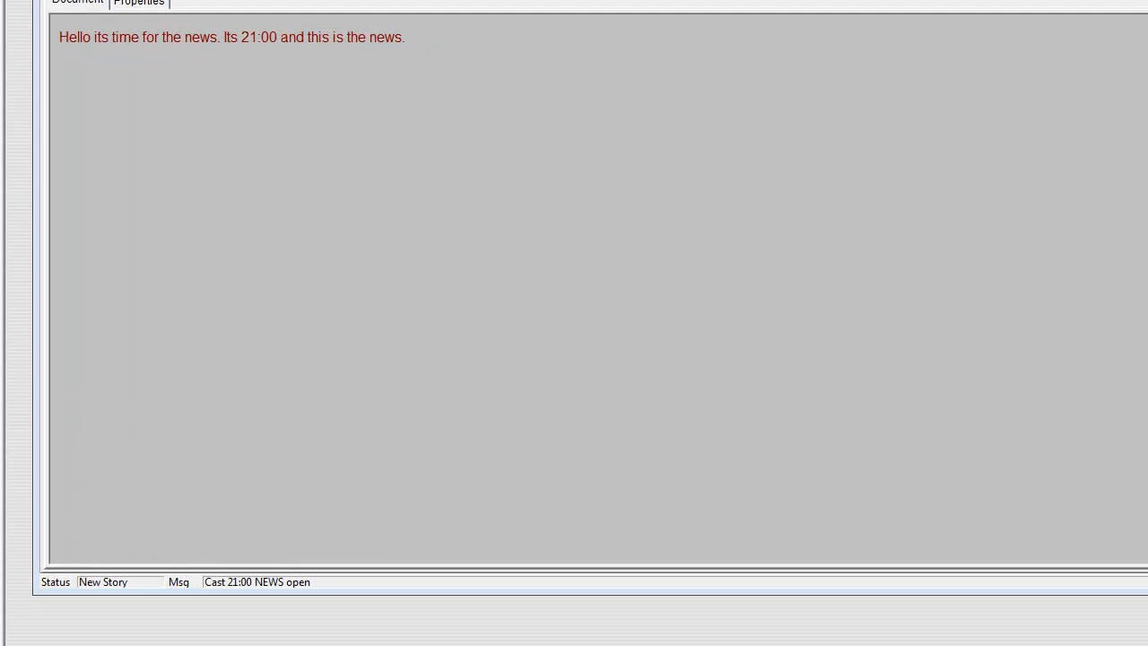
Save the new story to the cast with the title "Intro"
key(alt+s)
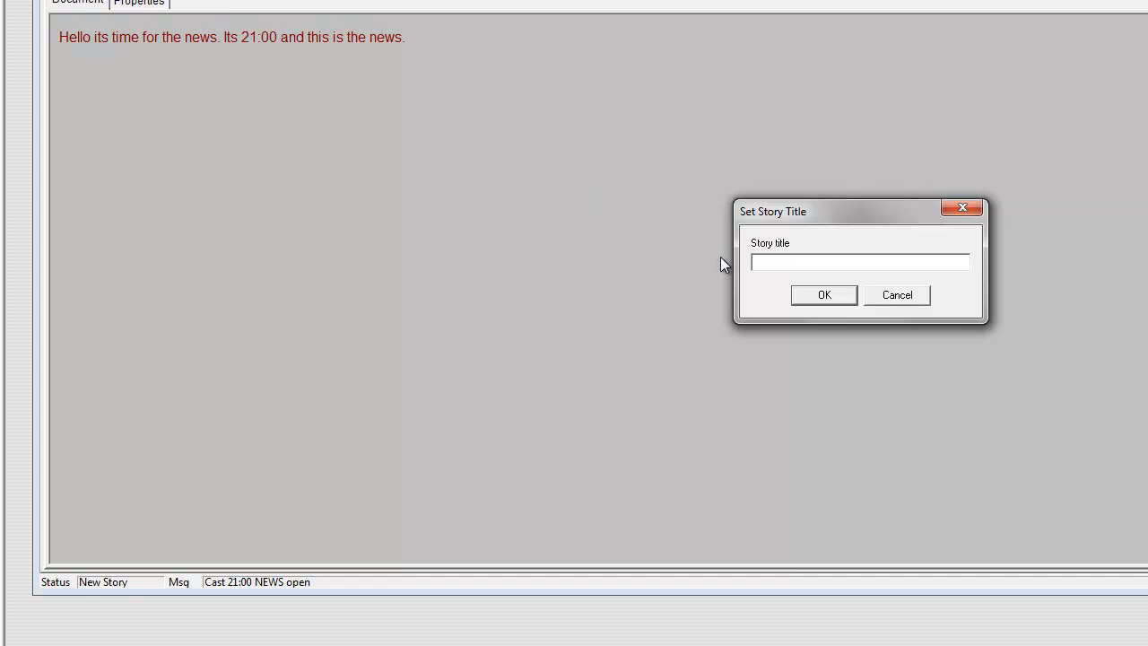
drag(780, 214, 298, 119)
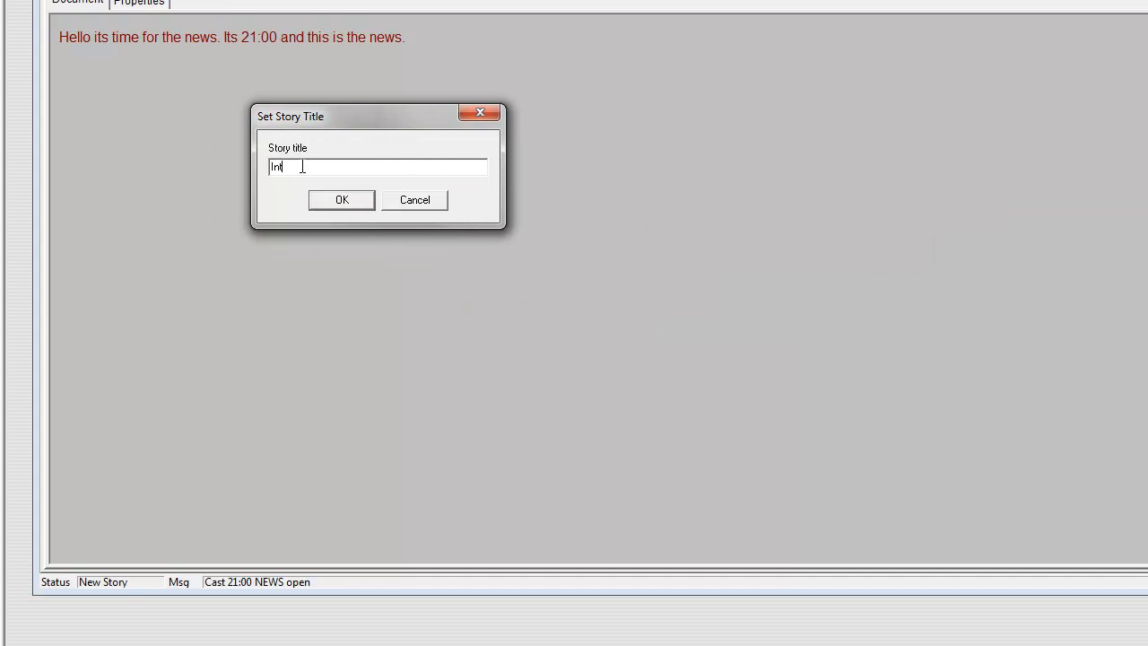
key(Return)
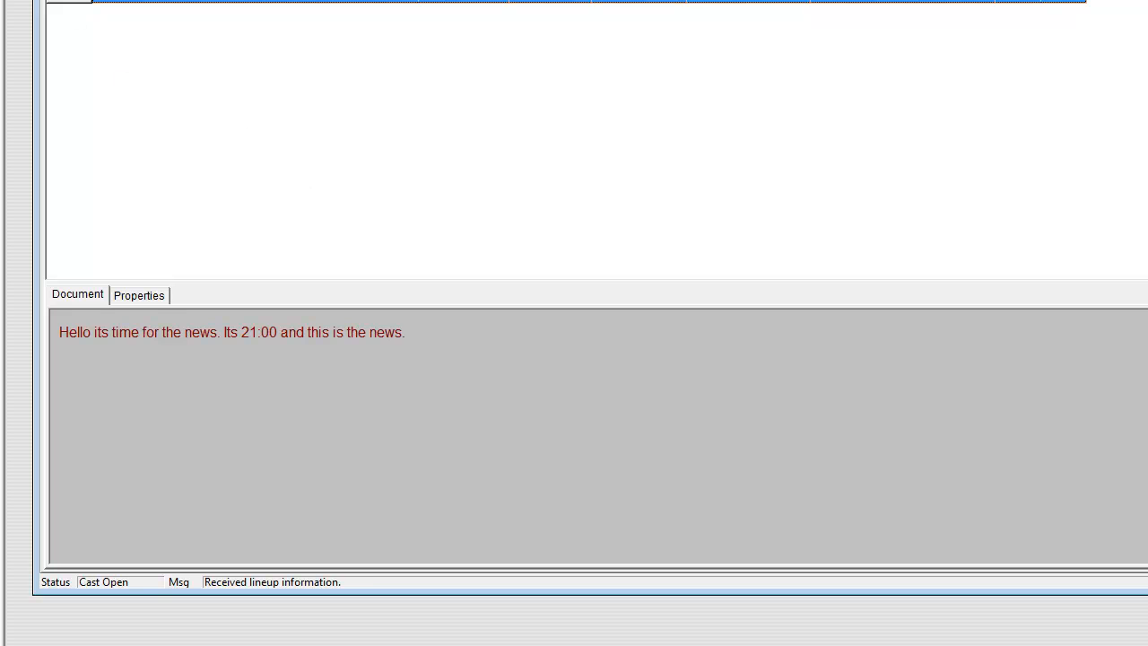
Reopen the Intro story for editing, set its story type to Hold Normal and post the change to the cast
key(Return)
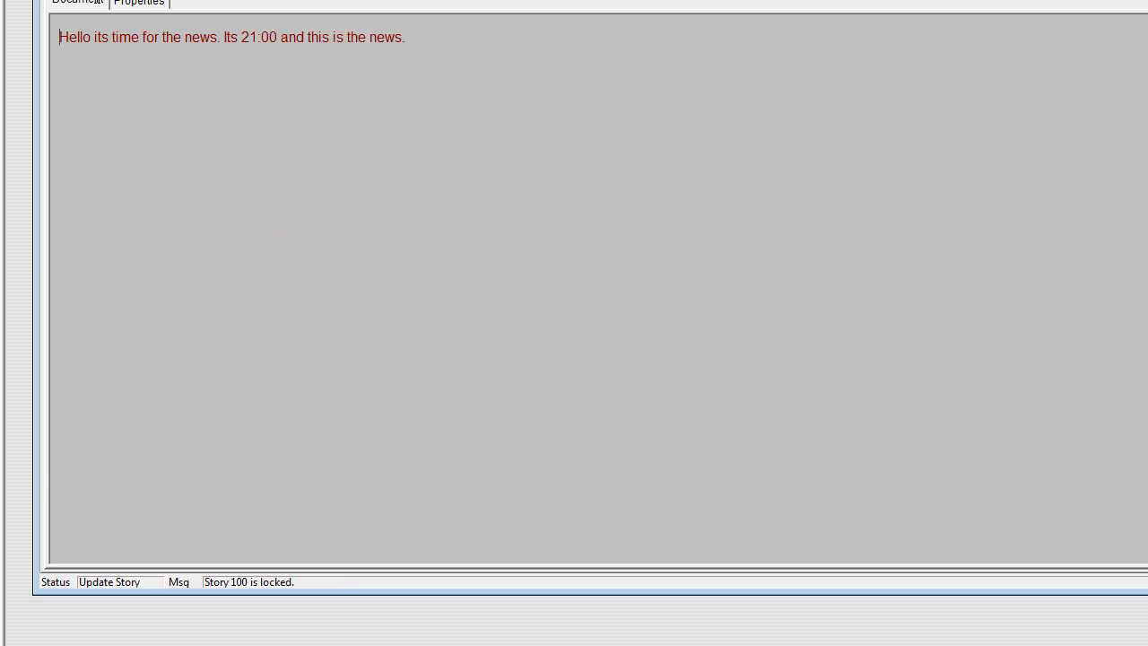
click(142, 3)
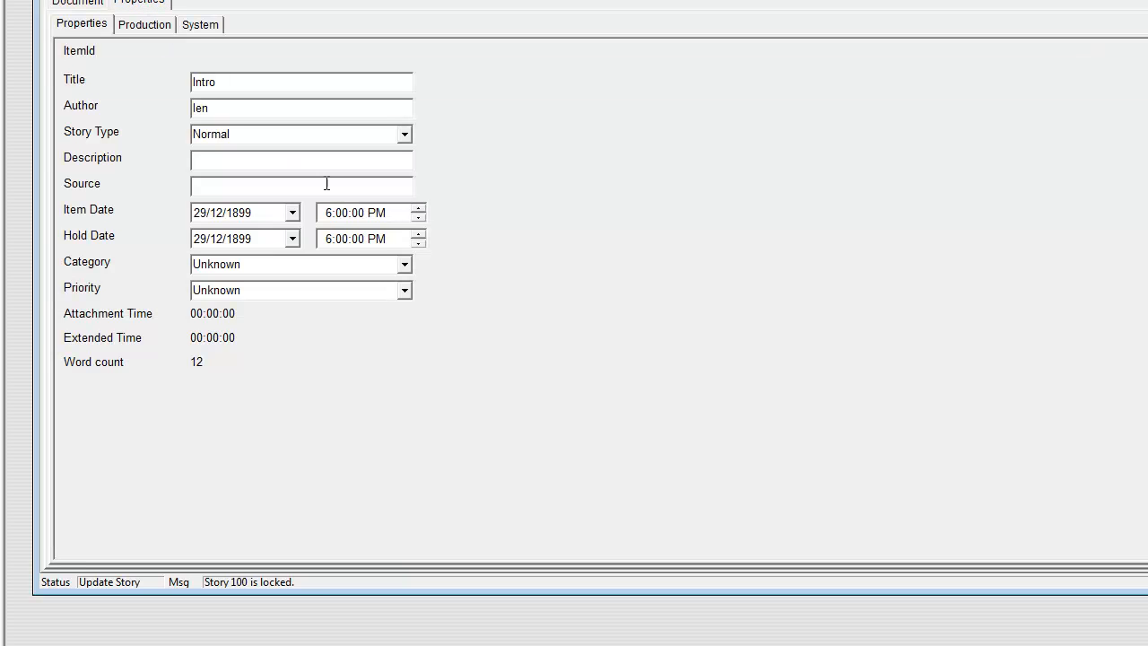
click(406, 135)
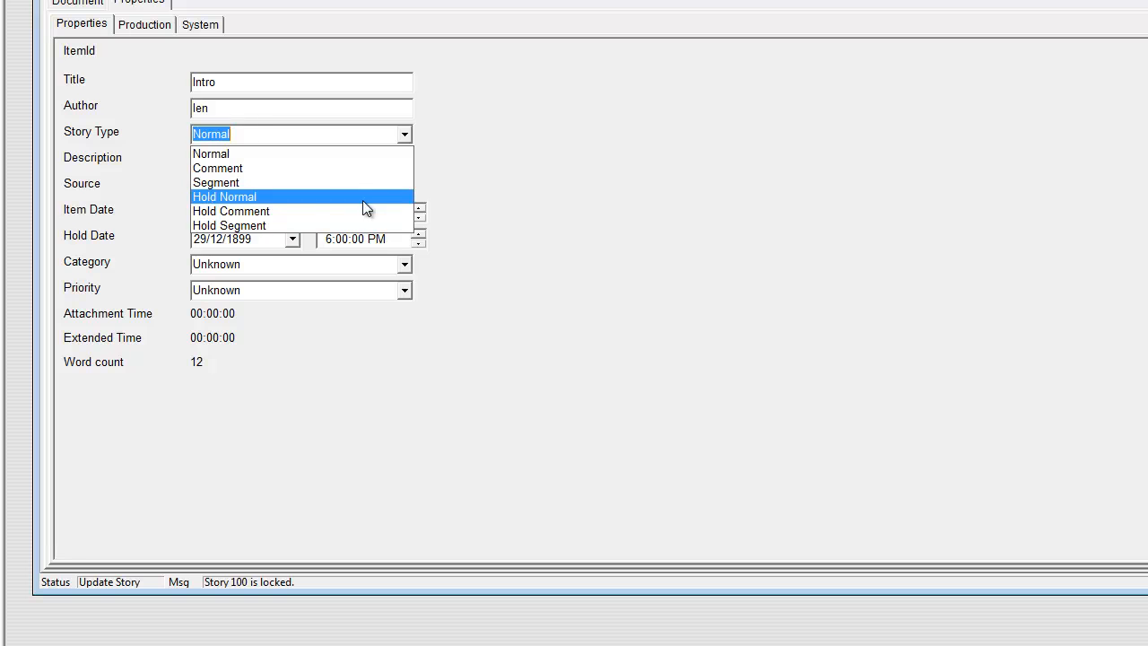
click(365, 198)
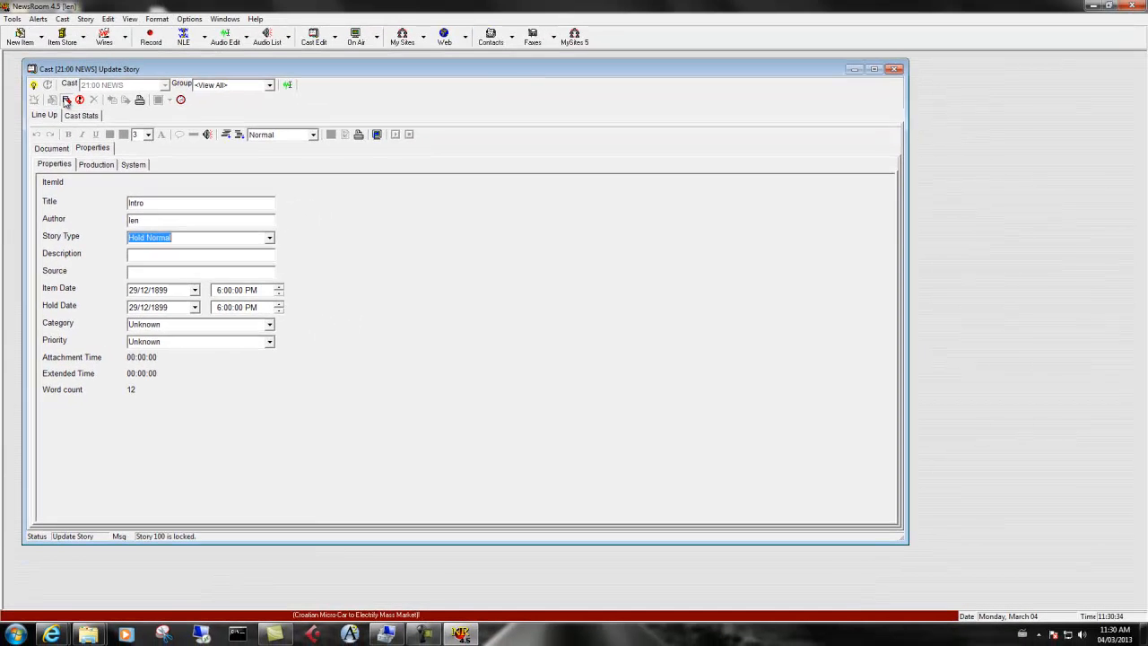
click(65, 100)
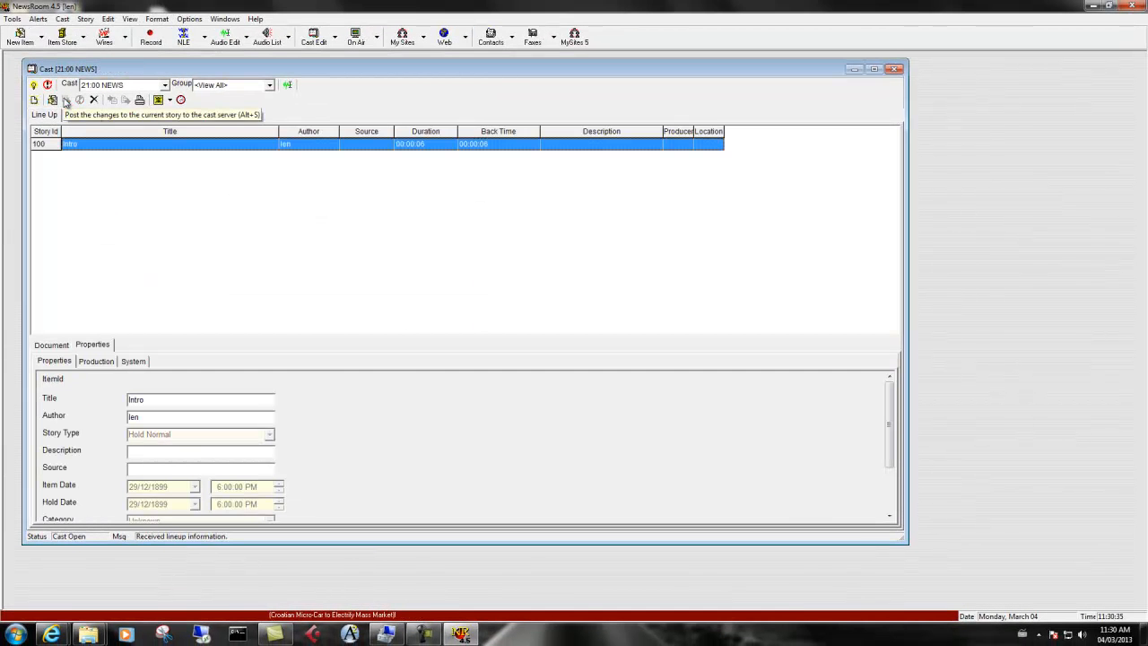
Narrow the cast window with the Intro text displayed and place the All News wires window beside it
drag(905, 199, 434, 186)
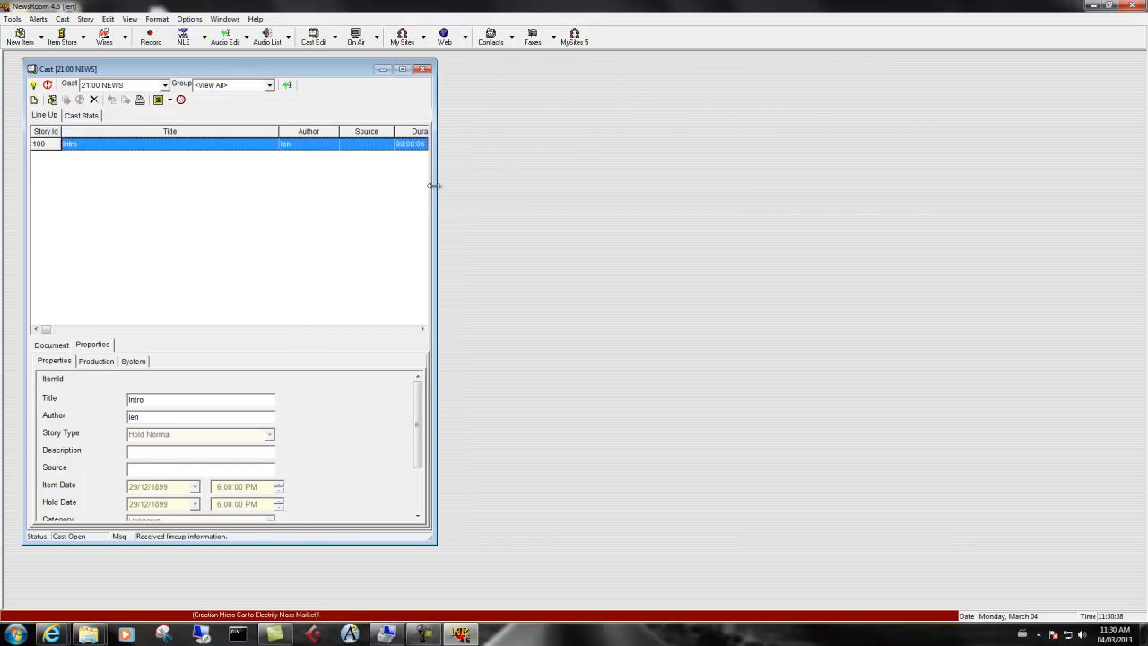
click(52, 346)
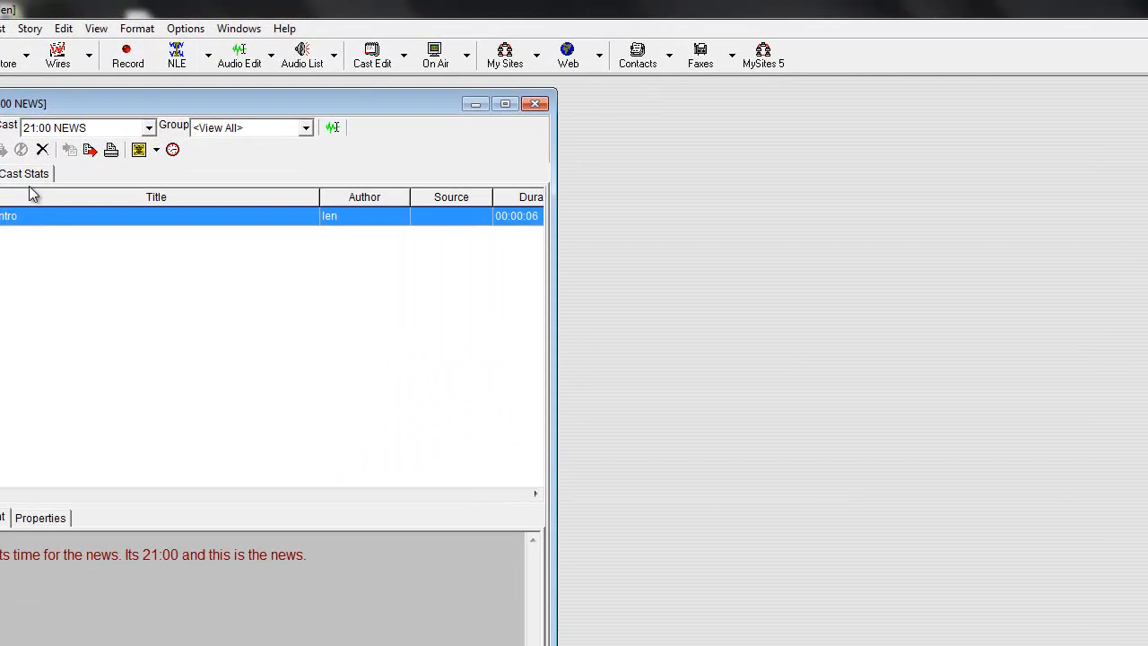
click(57, 56)
drag(76, 102, 820, 113)
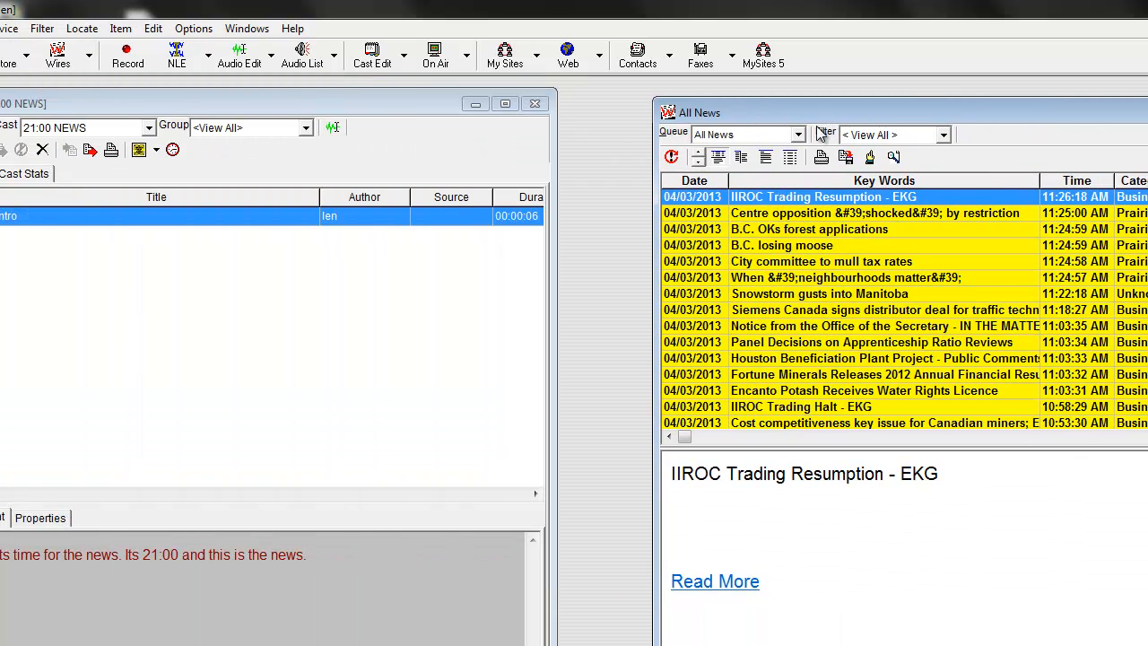
Open the full article of the "Centre opposition shocked by restriction" wire item
click(777, 218)
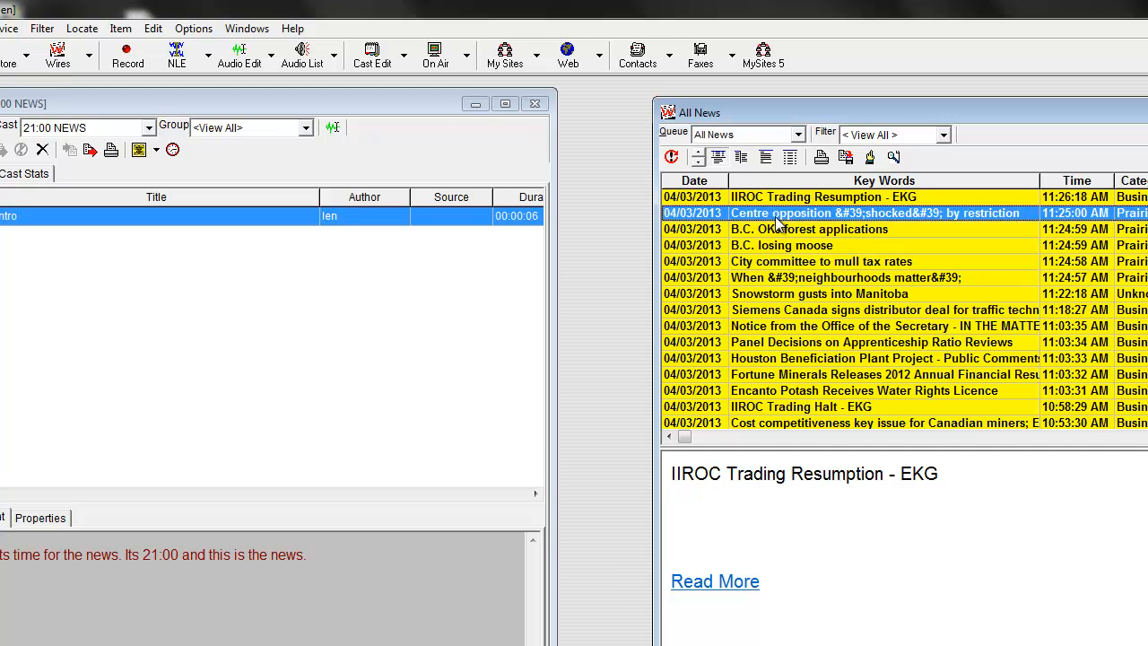
click(732, 589)
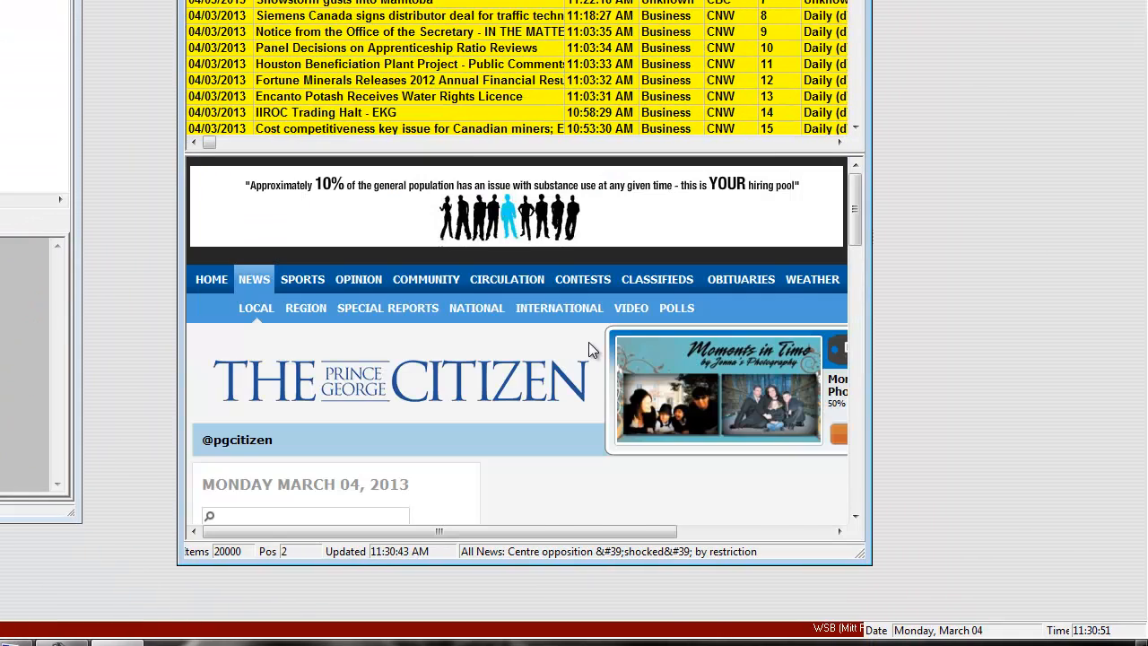
Copy the article's body text, starting at "Those planning to make their case", into a new story in the 21:00 NEWS cast
drag(856, 196, 859, 251)
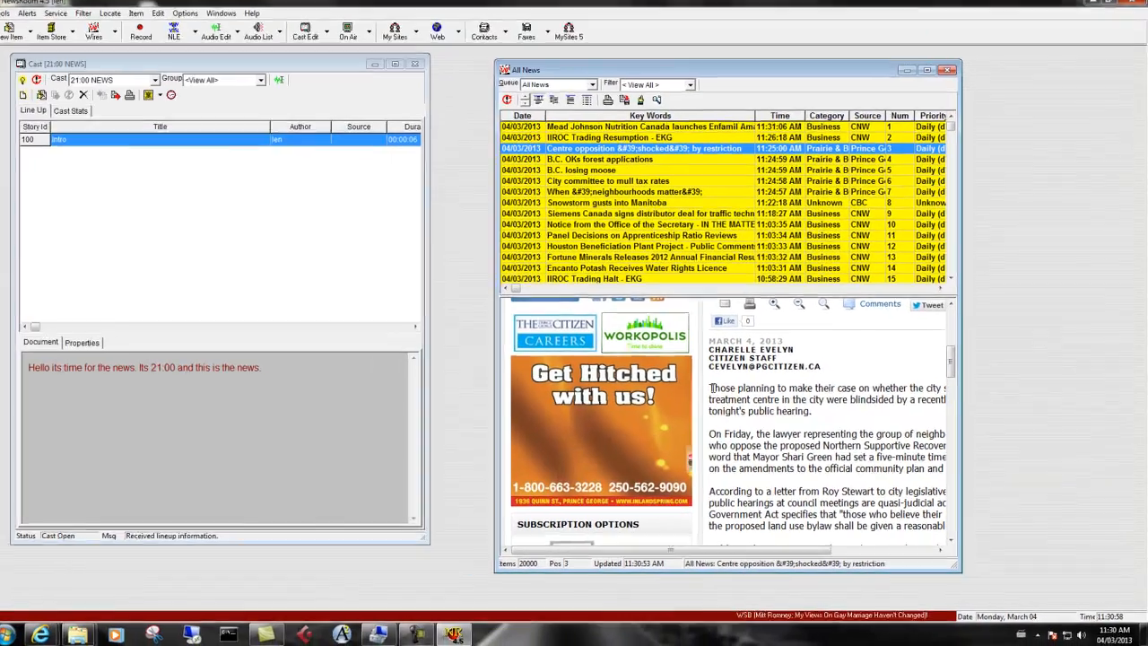
drag(497, 291, 536, 326)
drag(741, 416, 803, 558)
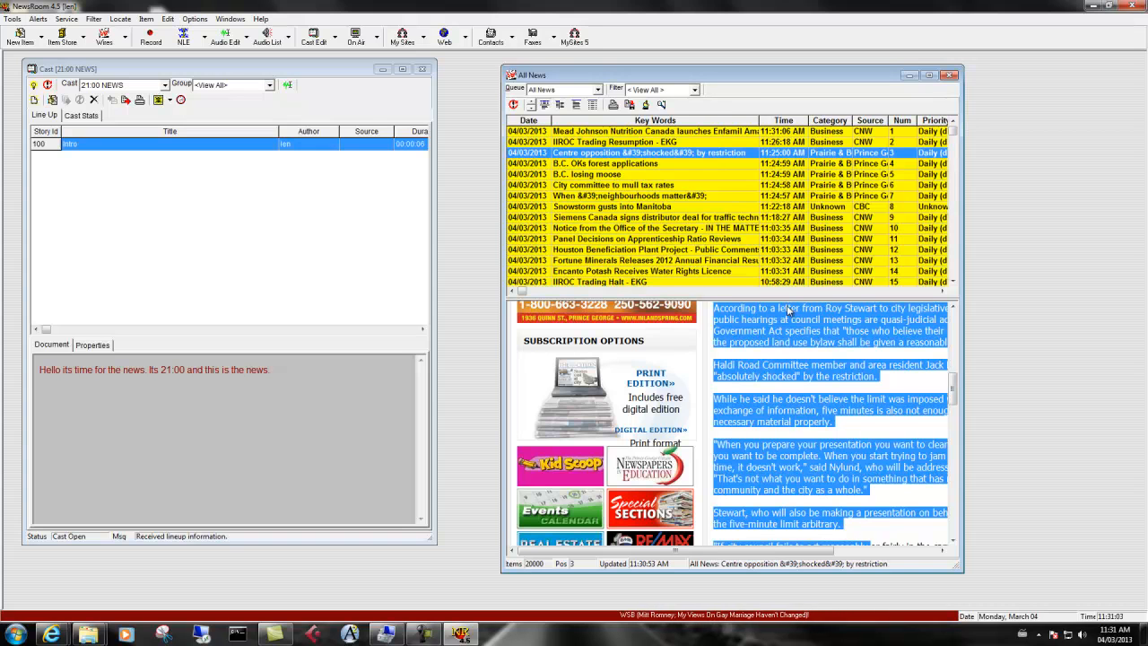
drag(789, 312, 889, 339)
click(34, 101)
drag(797, 337, 208, 301)
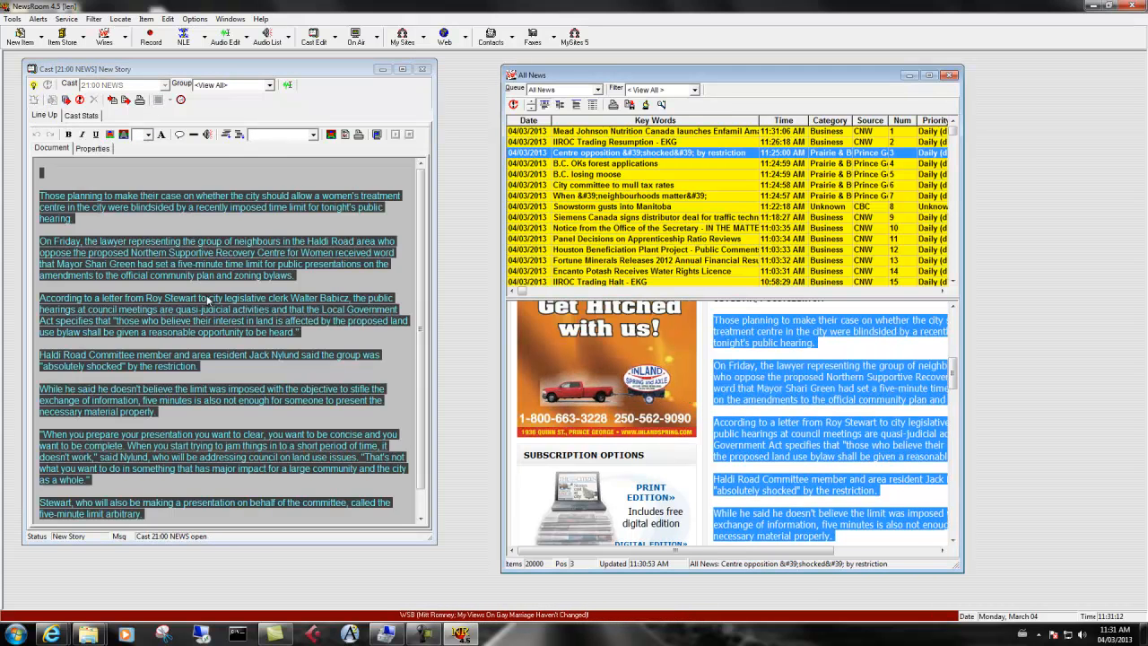
Remove the blank line at the start of the new story and delete the Haldi Road Committee member paragraph
click(232, 176)
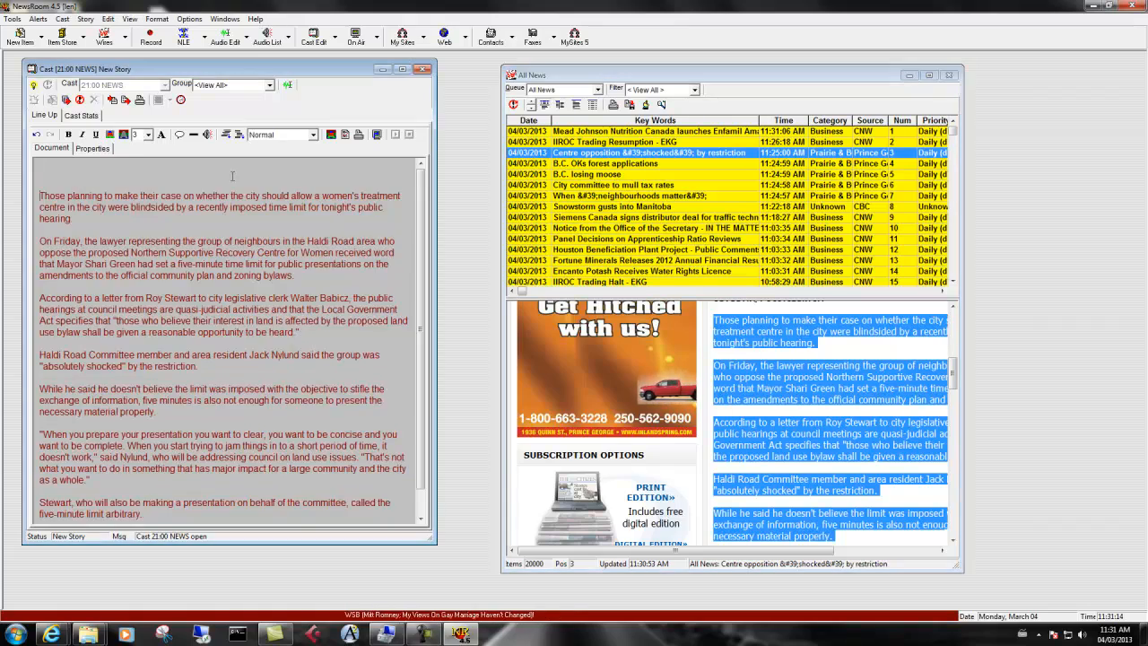
key(BackSpace)
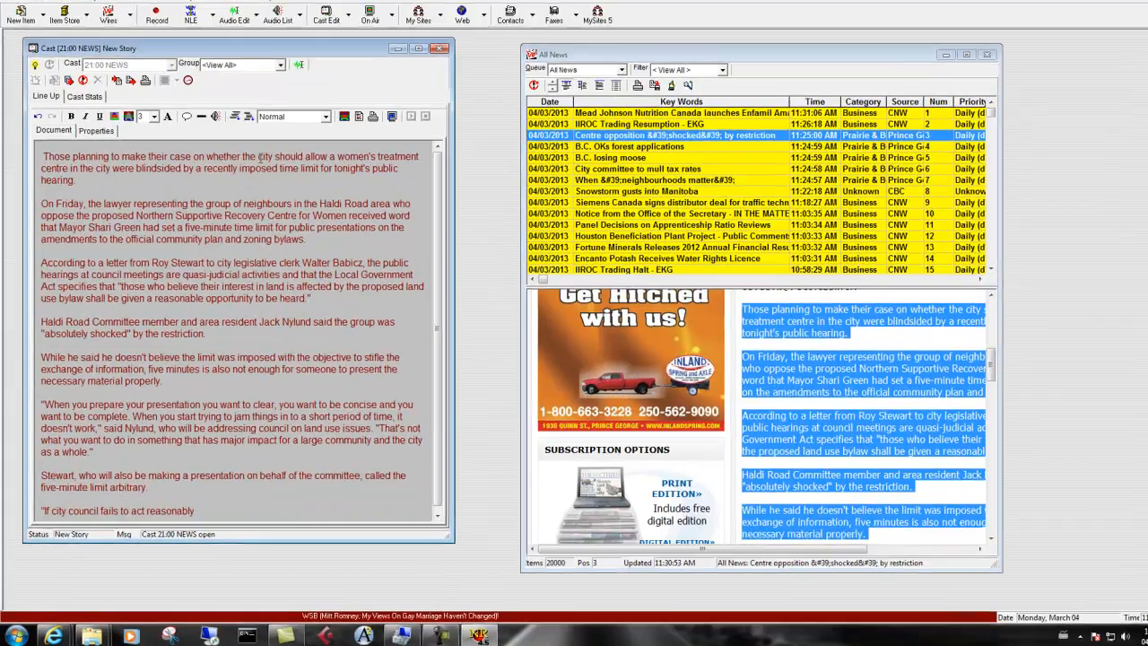
key(Down)
key(Down)
key(Down)
key(Down)
key(Down)
key(Down)
key(Down)
key(Down)
key(Down)
key(Down)
key(Down)
key(Down)
key(Down)
key(Down)
key(shift+Down)
key(shift+Down)
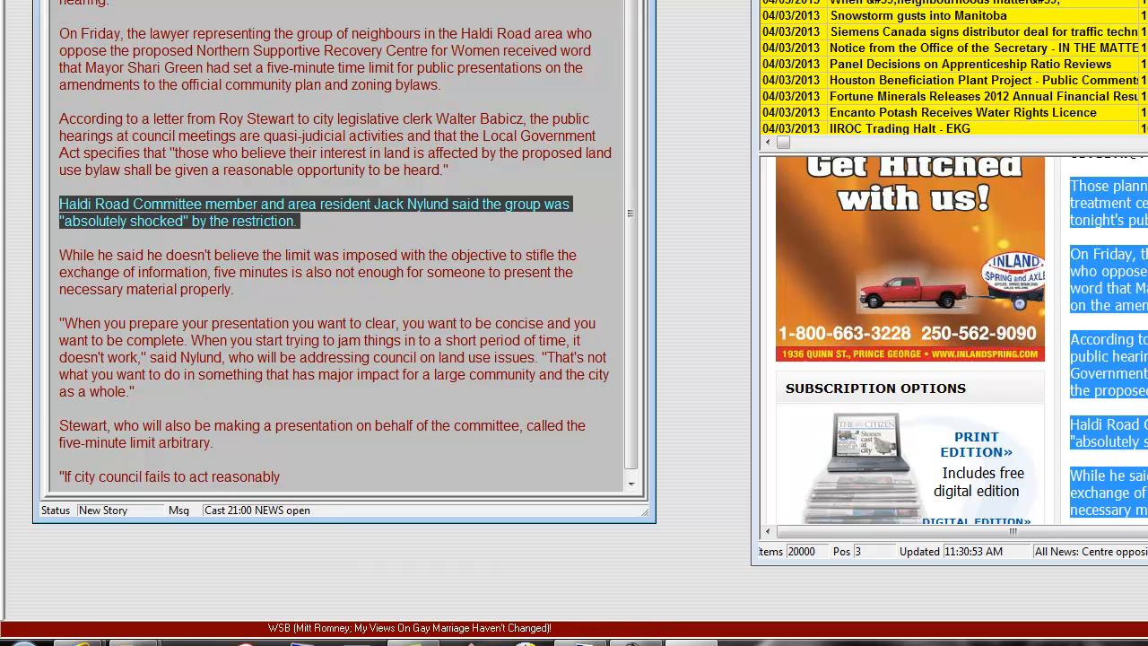
key(Delete)
Replace the last line, "If city council fails to act reasonably", with a "For KLZ I'm" sign-off ending in the presenter's first name
key(Down)
key(Down)
key(Down)
key(Down)
key(Down)
key(Down)
key(Down)
key(Down)
key(Down)
key(Down)
key(Down)
key(Down)
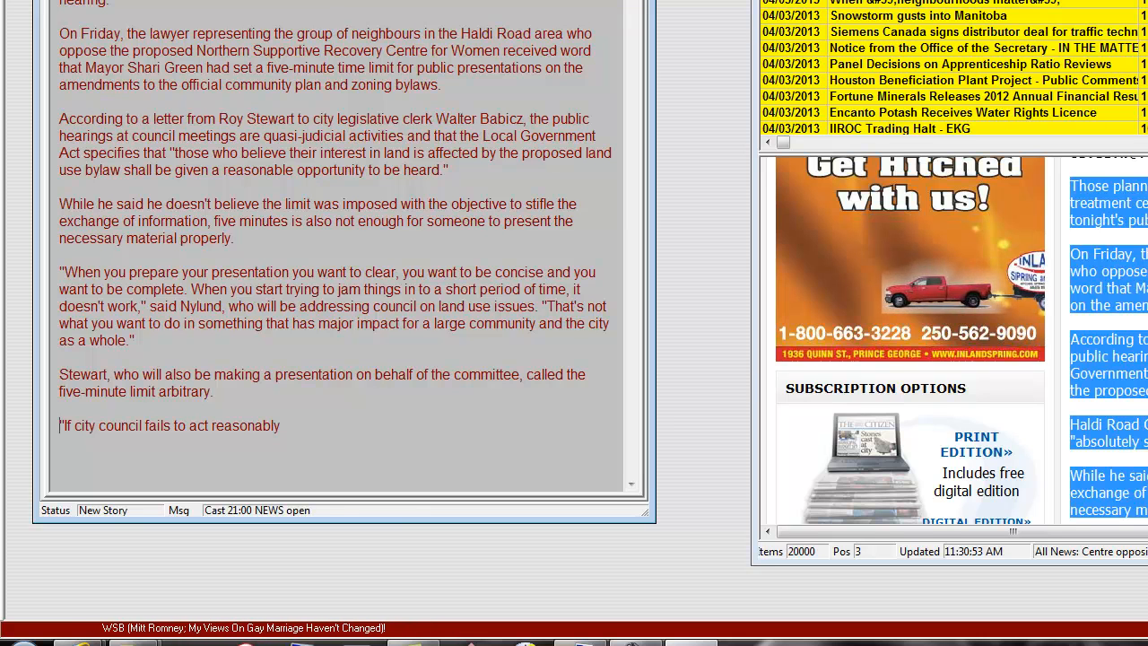
key(shift+End)
text(For KLZ)
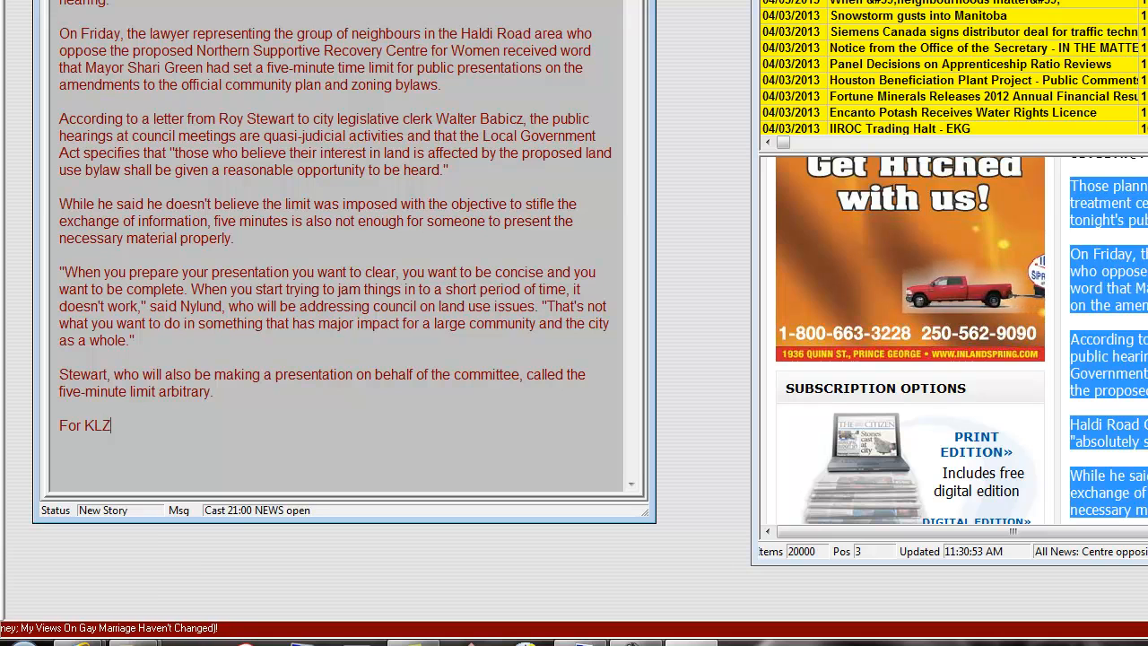
text( I')
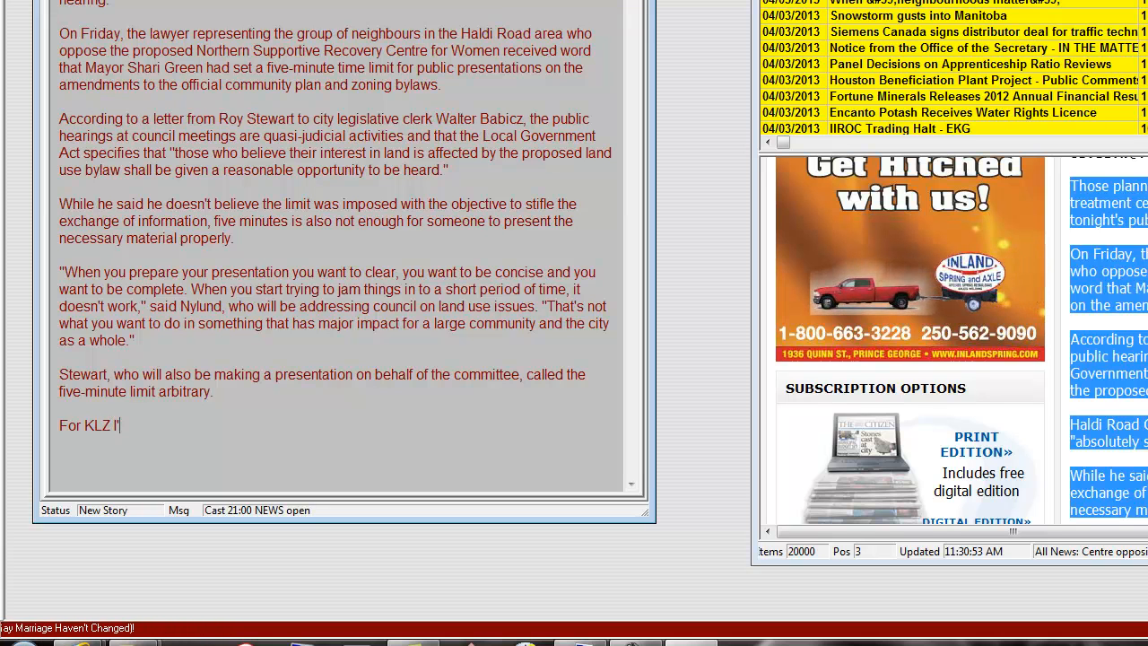
text(m Len.)
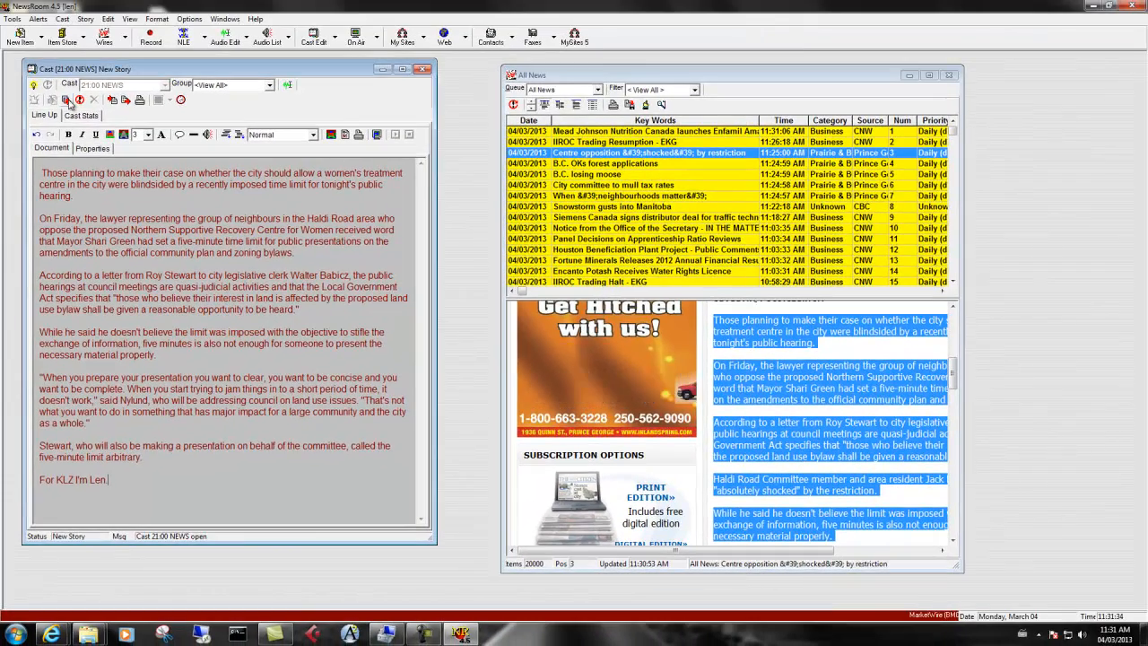
Save the new story with the title "Centre" and place the Intro story above it in the cast lineup
click(68, 101)
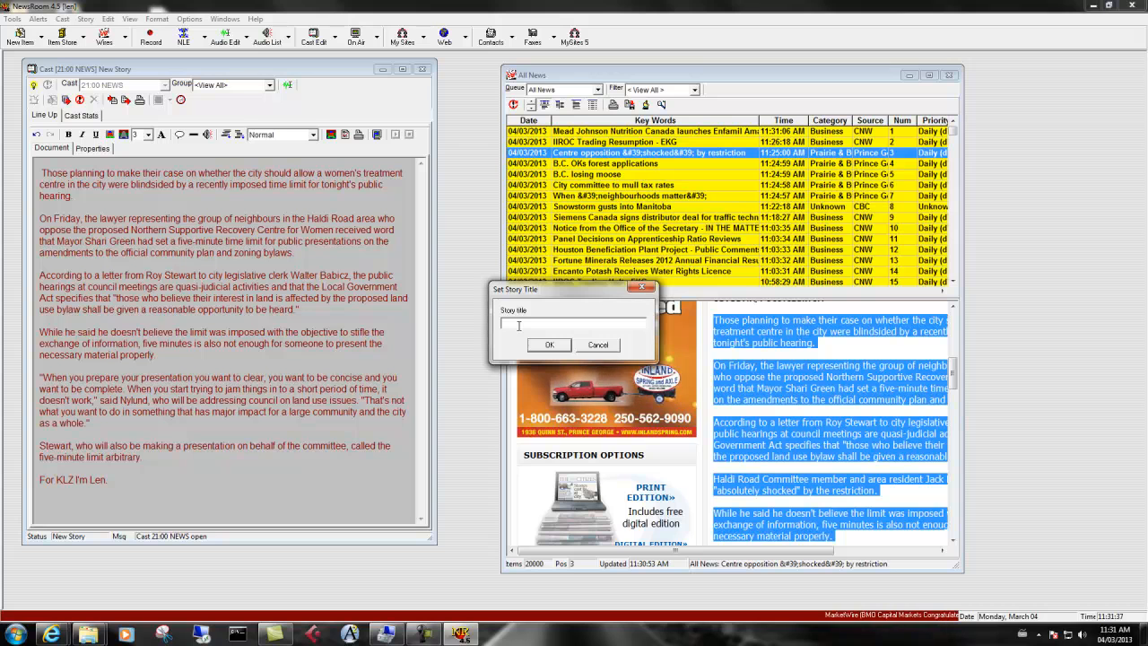
text(Centre)
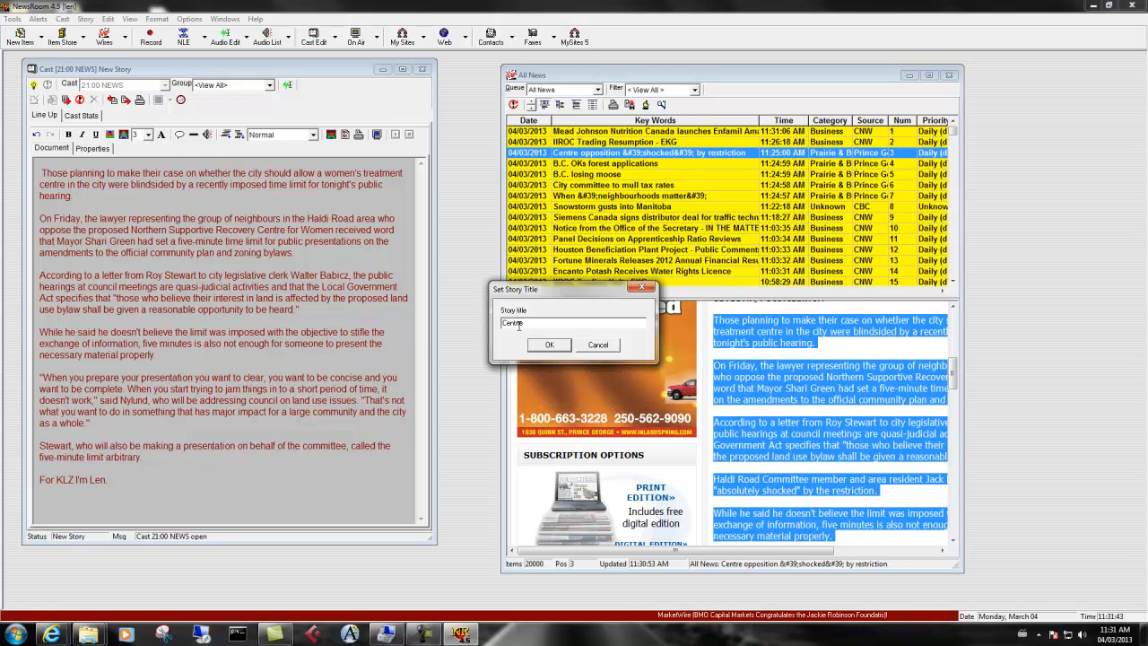
key(Return)
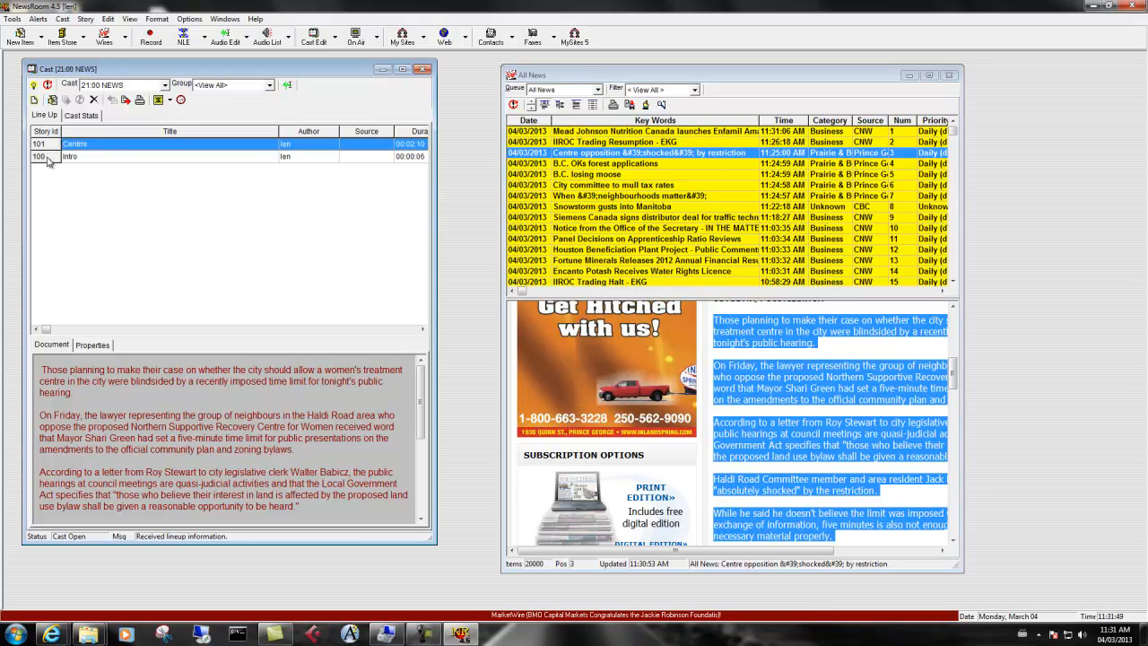
drag(49, 160, 48, 149)
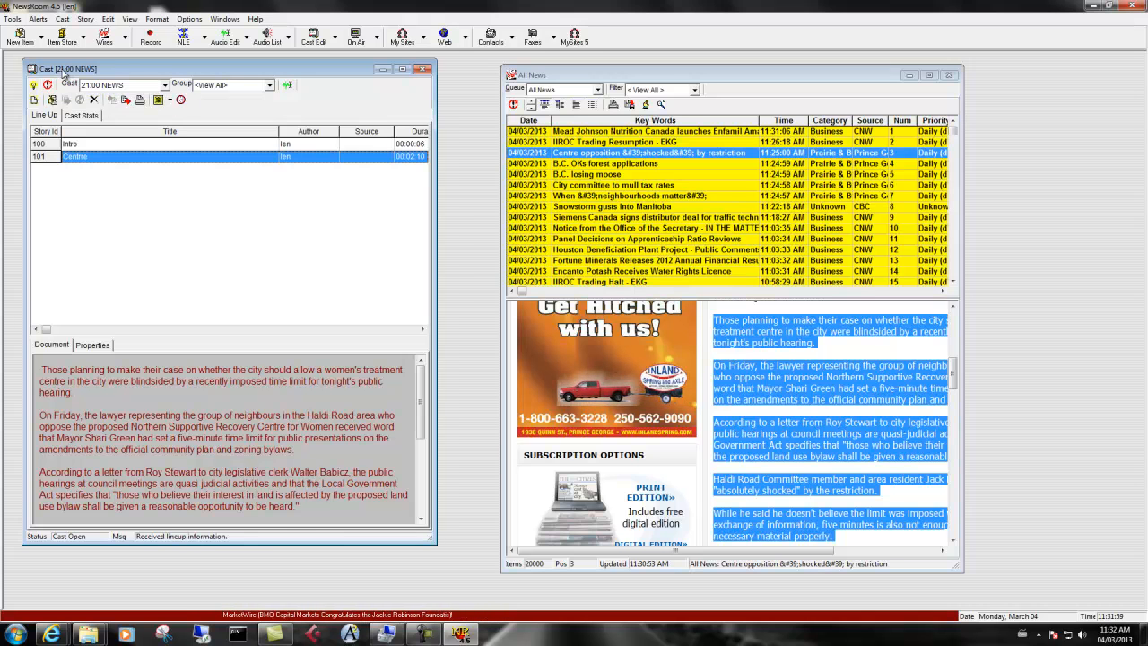
drag(66, 72, 59, 72)
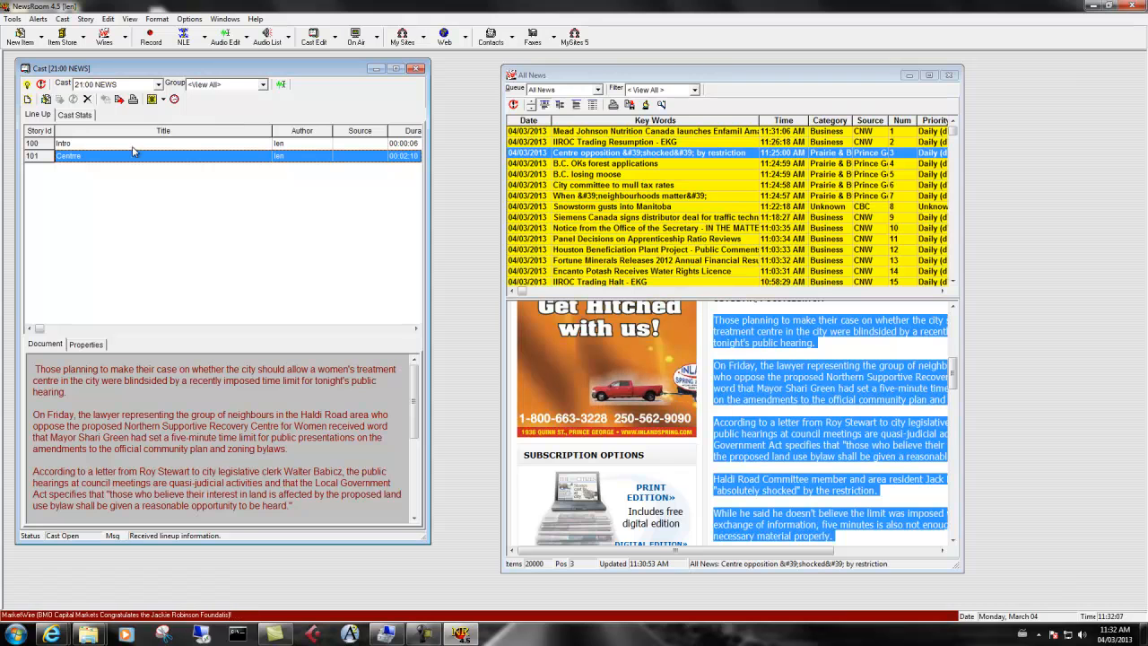
Add the "Snowstorm gusts into Manitoba" wire item to the end of the cast lineup and open it for editing
click(619, 207)
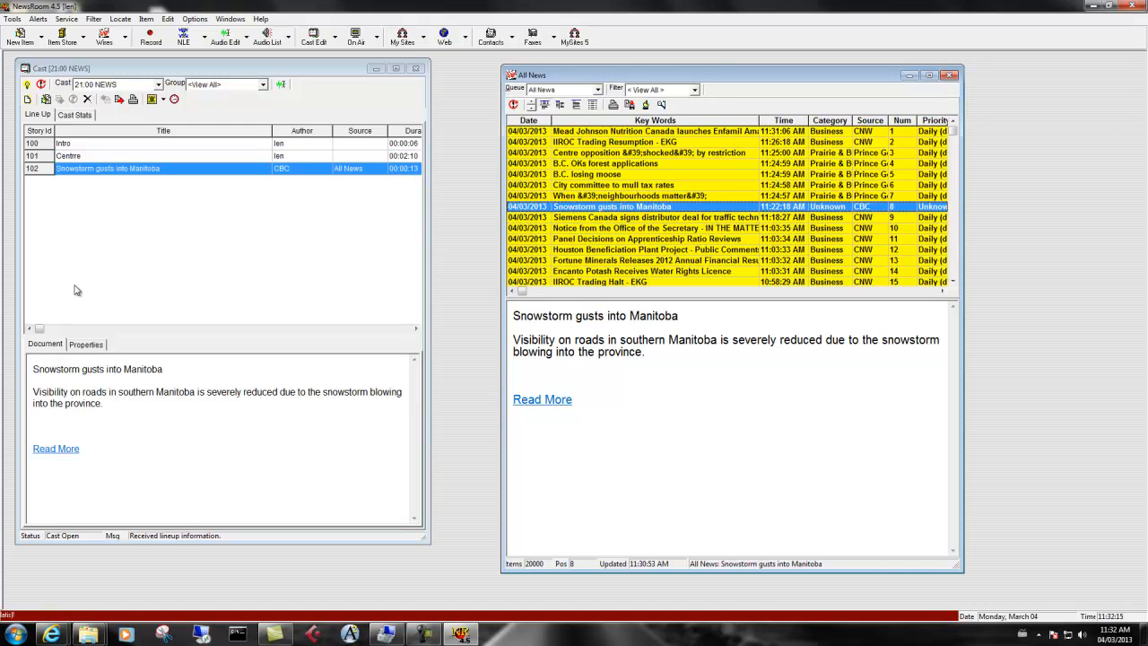
click(83, 173)
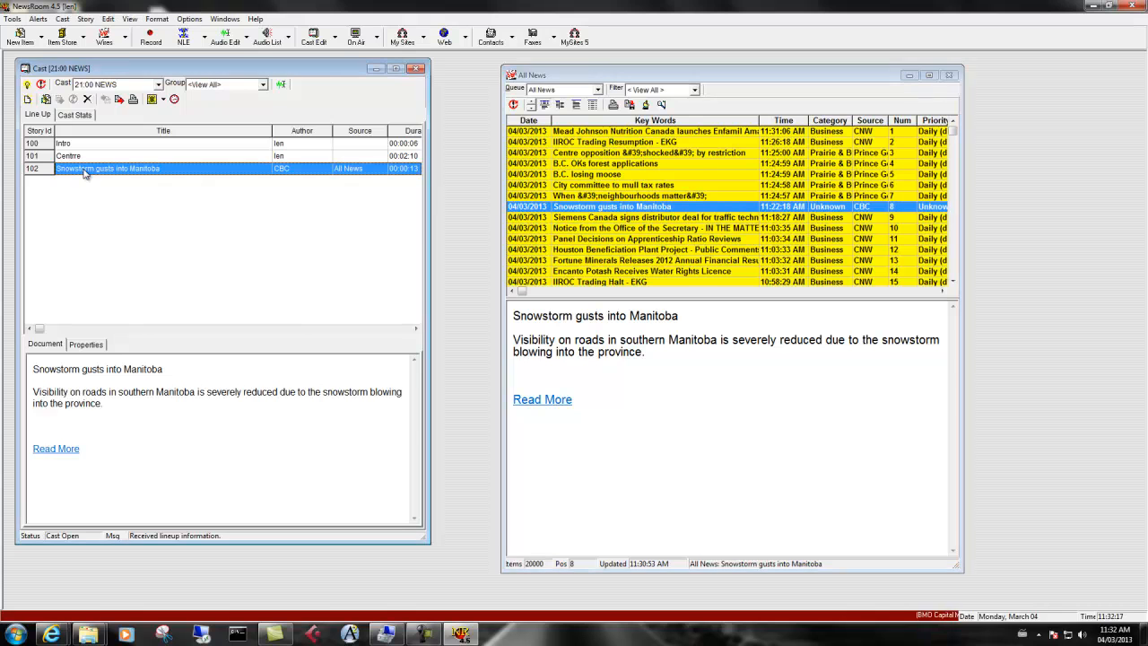
double_click(84, 173)
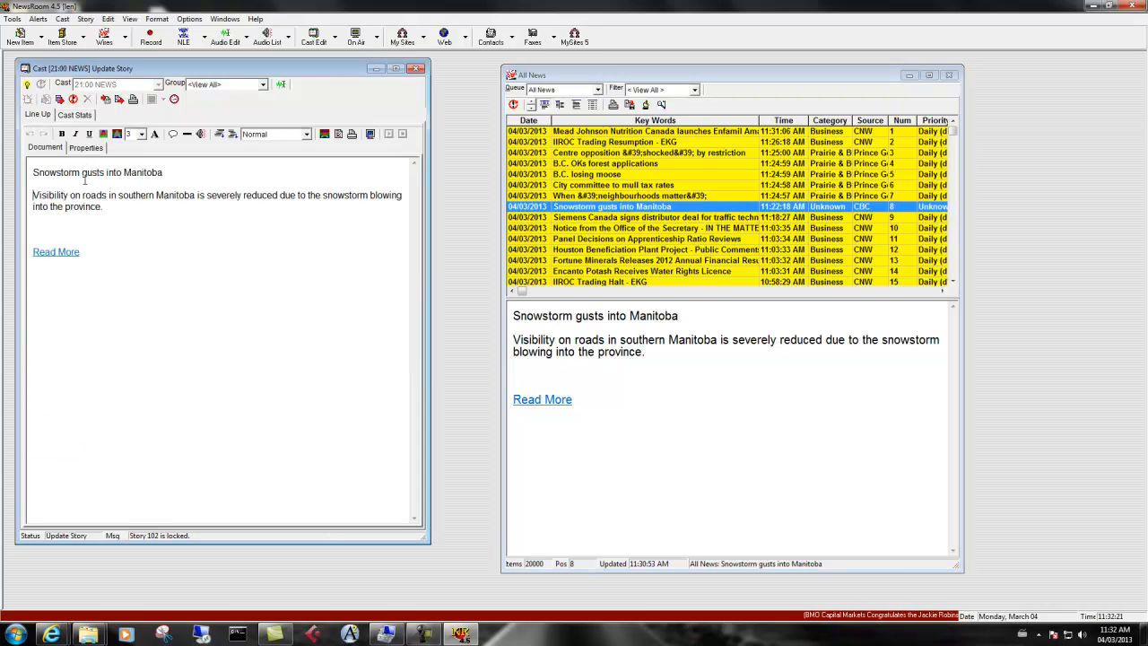
Replace the Read More link in the snowstorm story with "Its still snowing !!" and save the story
key(shift+End)
key(Delete)
text(Its )
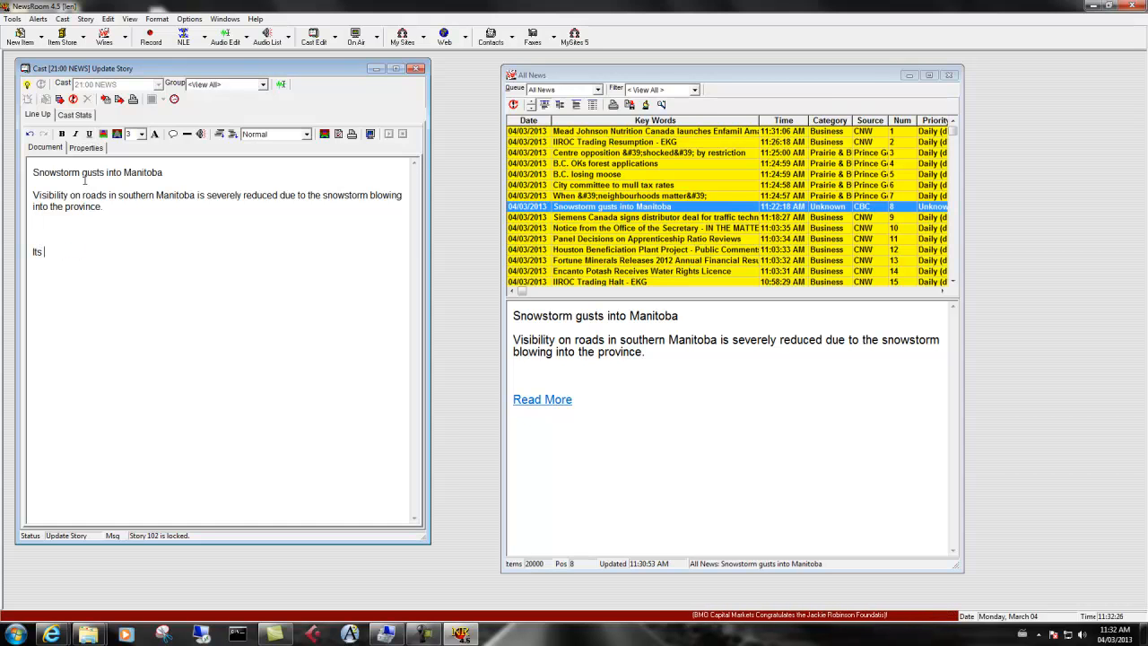
text(still)
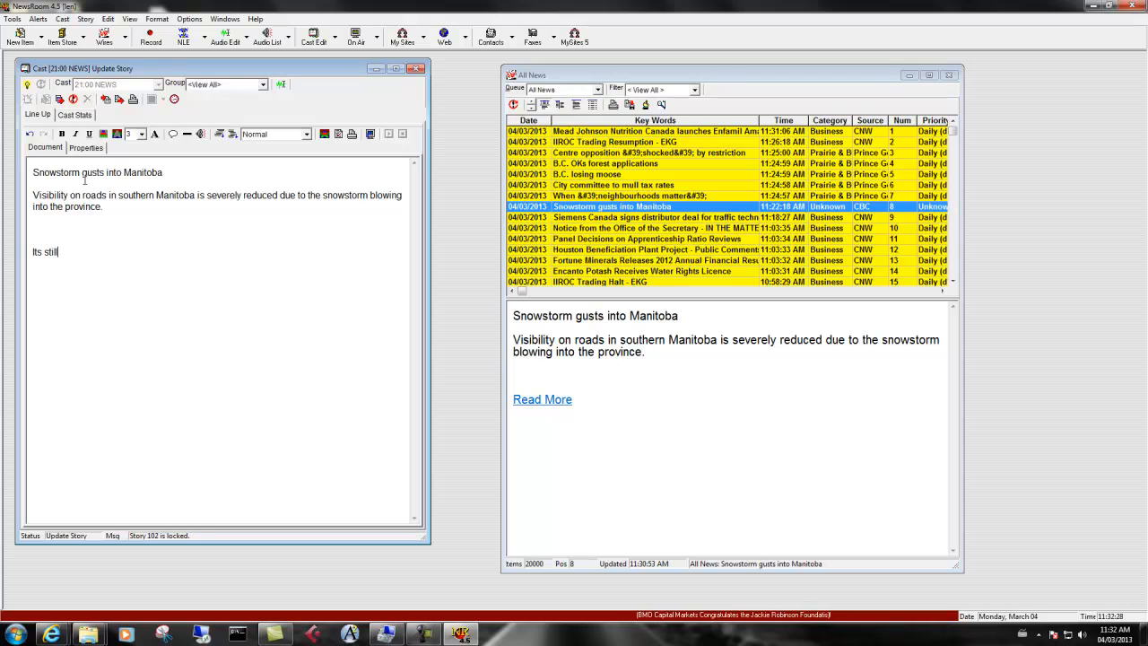
text( snowing !!@!)
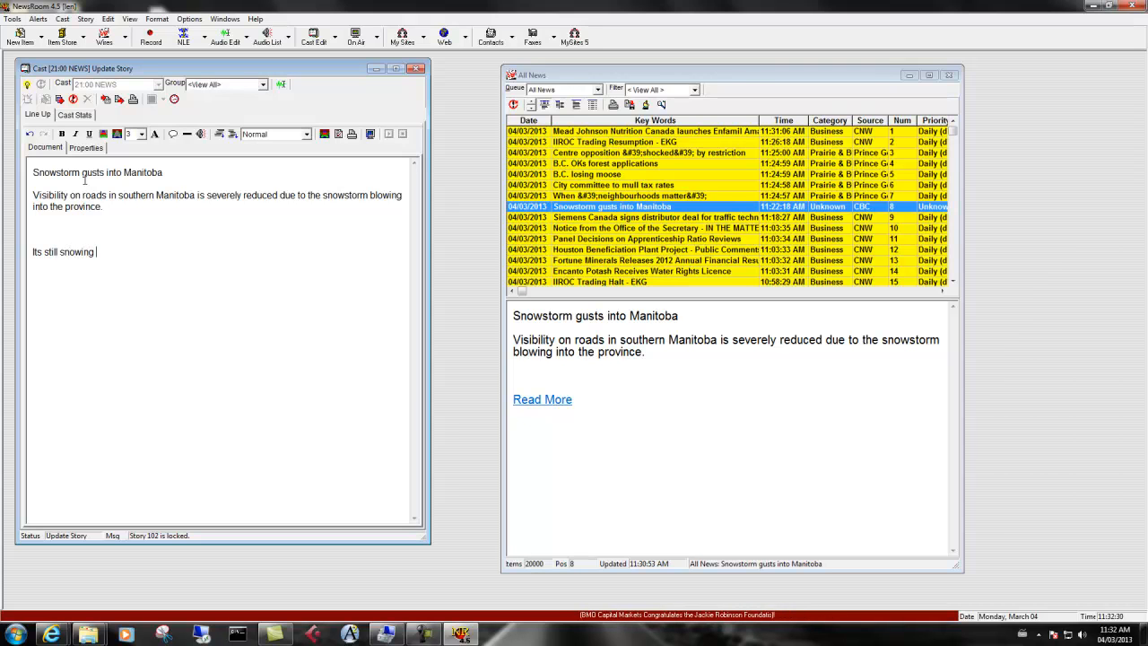
key(BackSpace)
key(BackSpace)
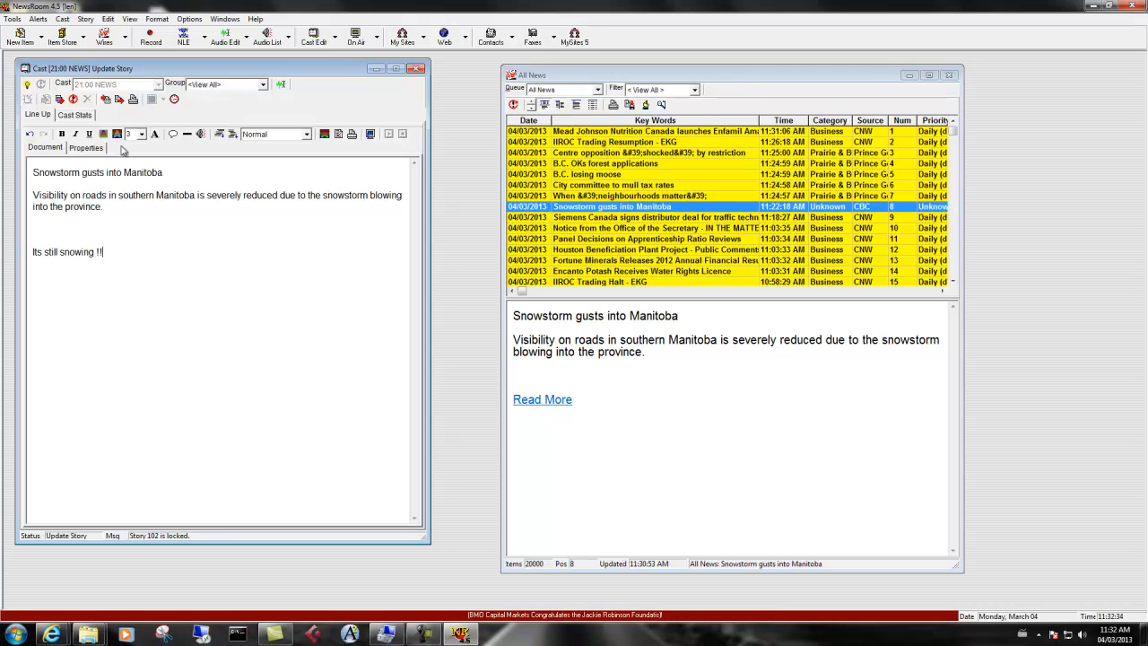
click(61, 99)
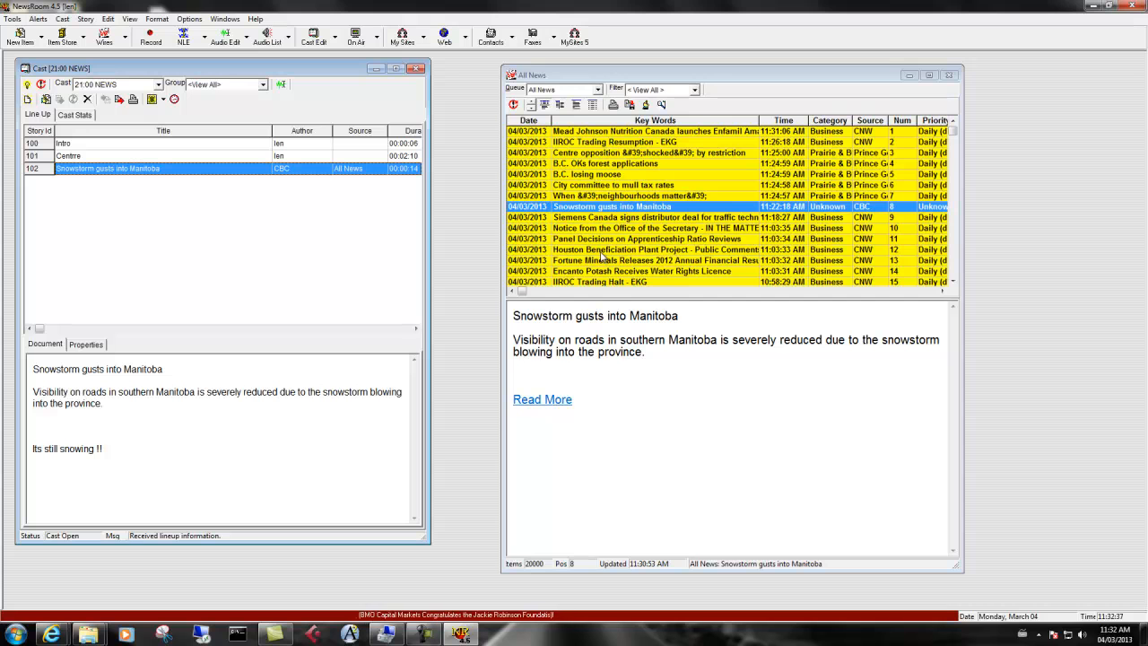
Insert the 10-second "Arms Suspect" audio clip from the Primecuts playlist into the Centre story after "necessary material properly."
click(83, 157)
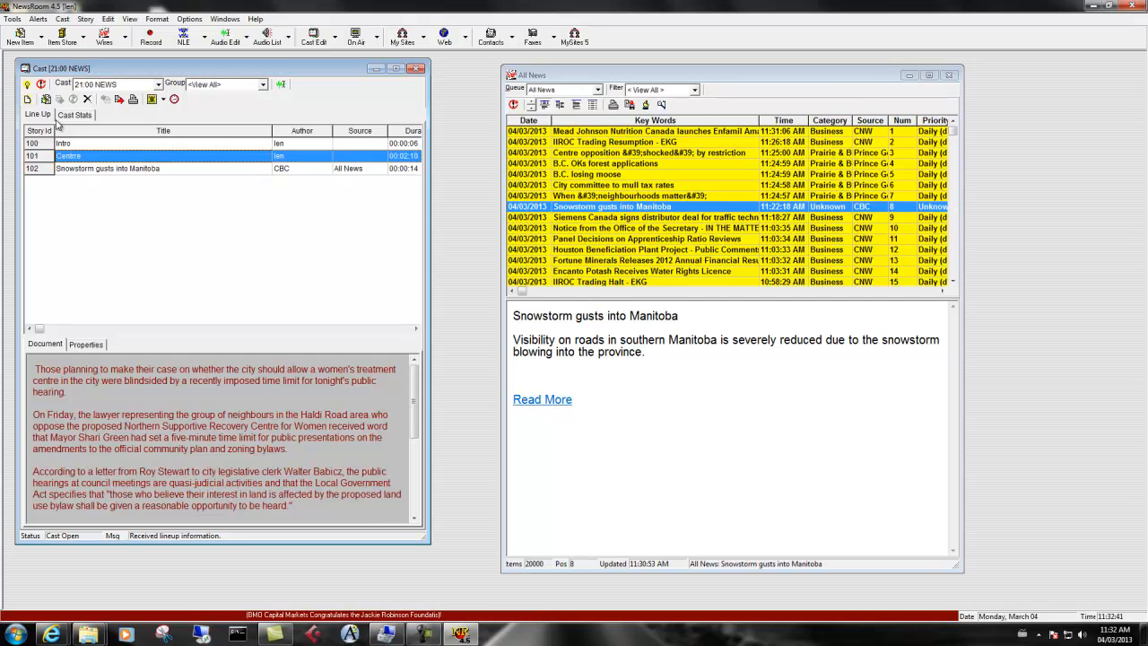
click(45, 99)
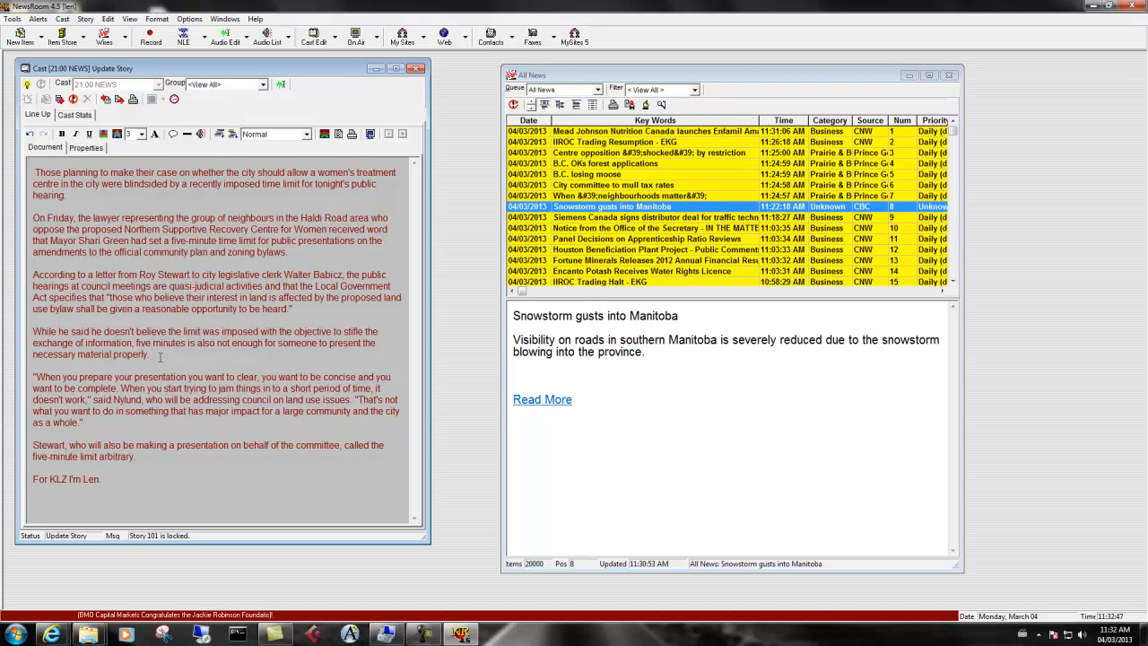
right_click(161, 358)
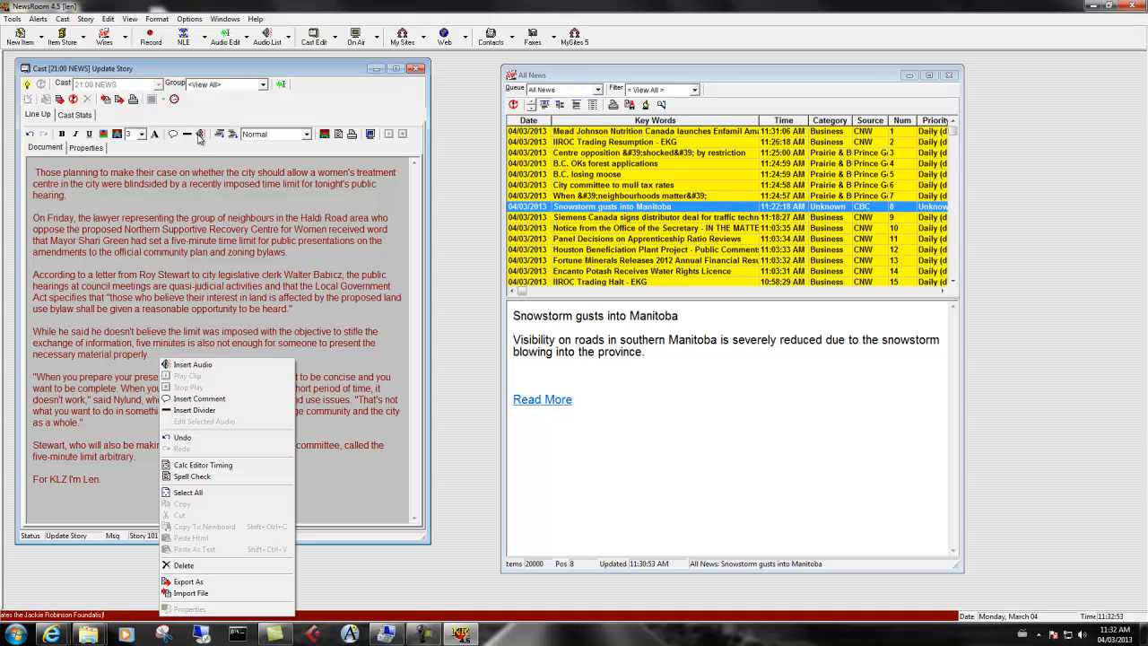
click(169, 365)
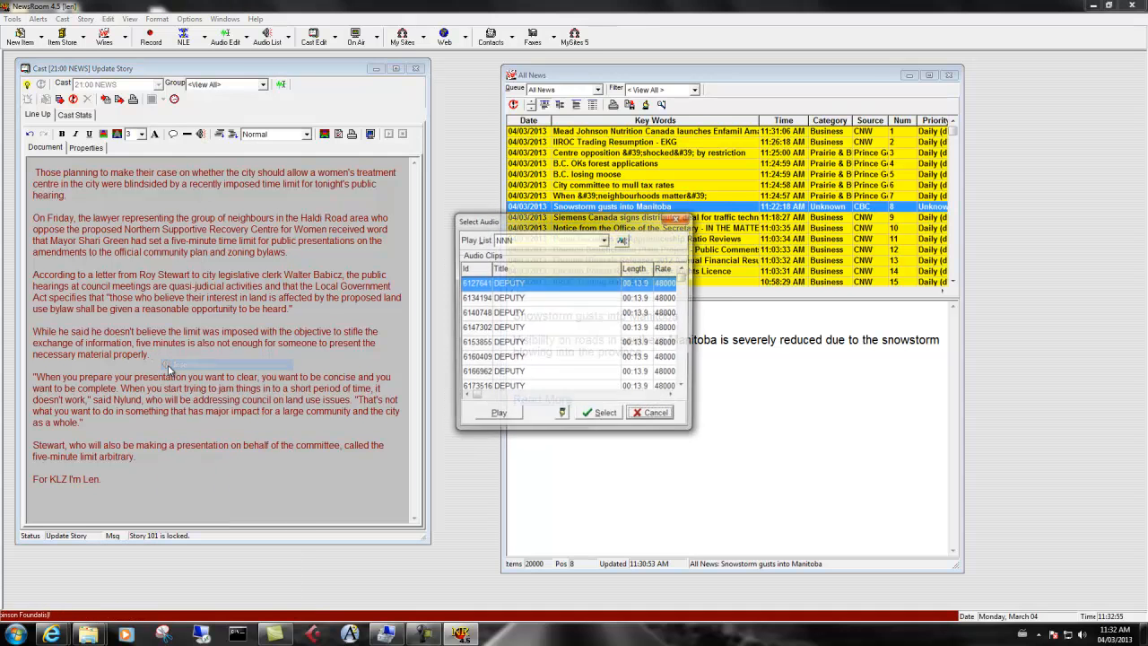
click(605, 241)
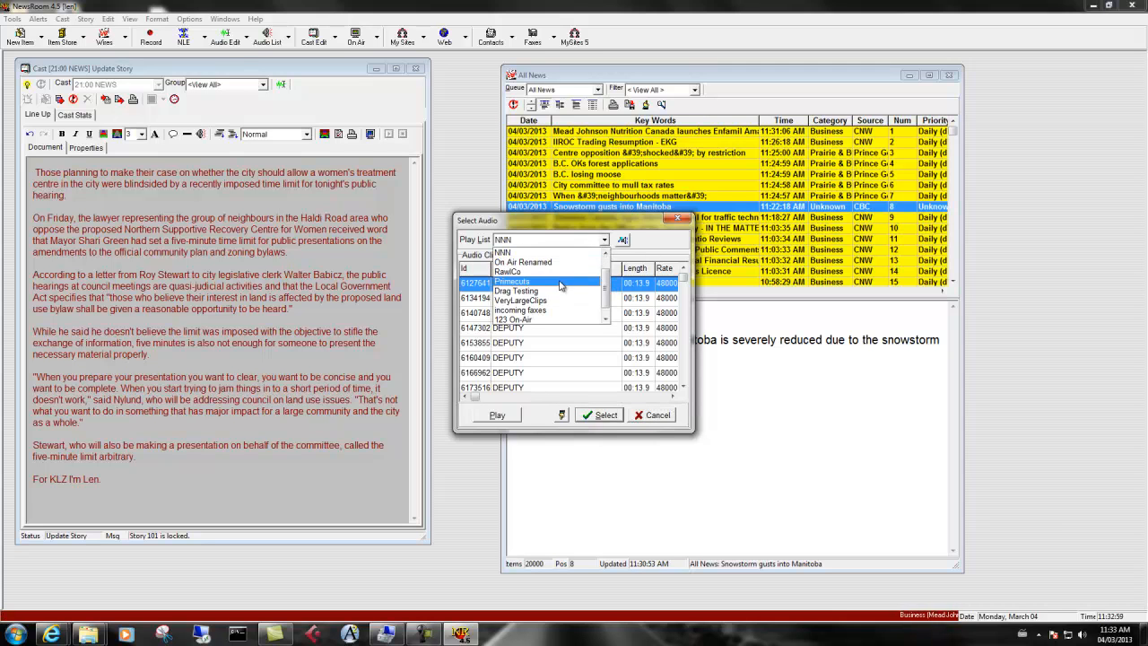
click(560, 282)
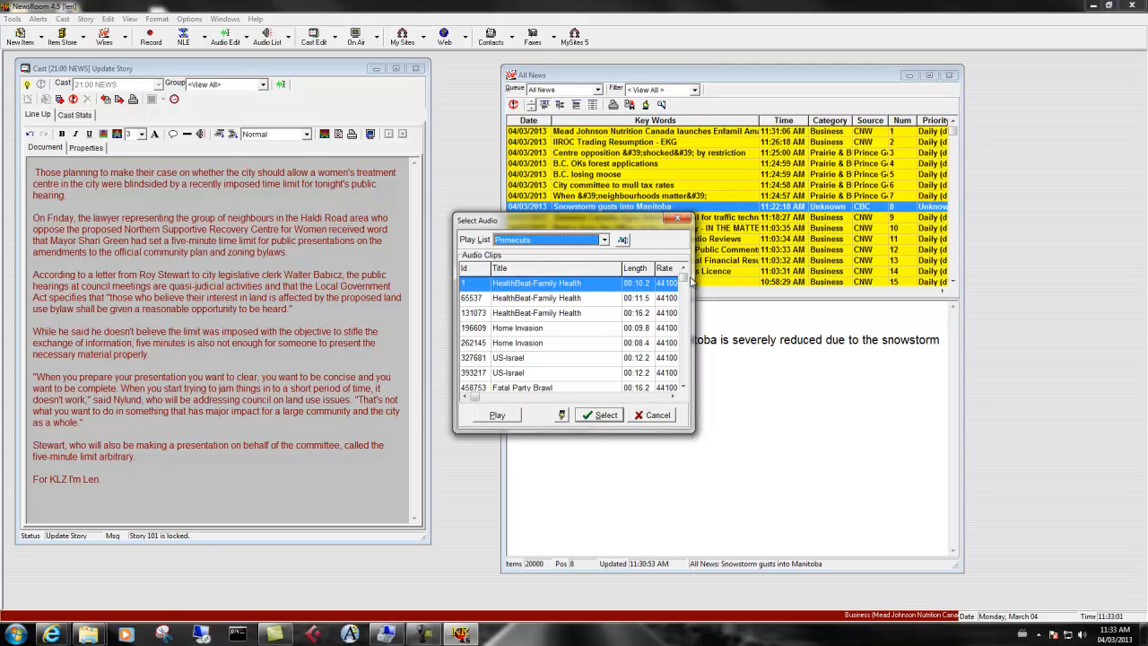
drag(687, 282, 685, 377)
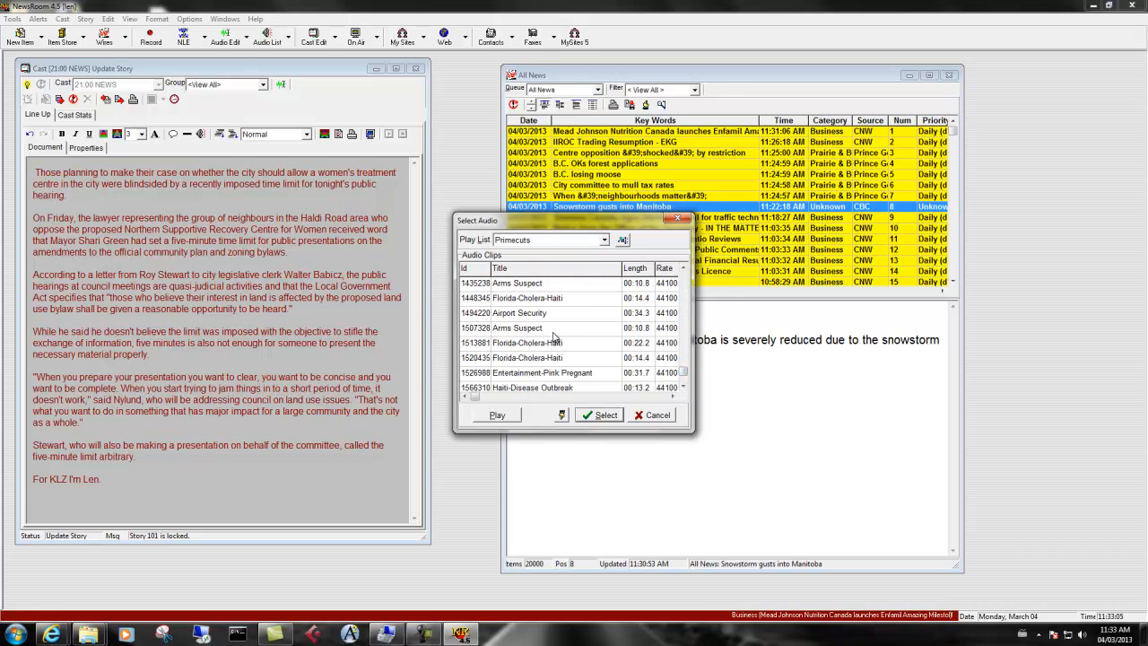
click(554, 330)
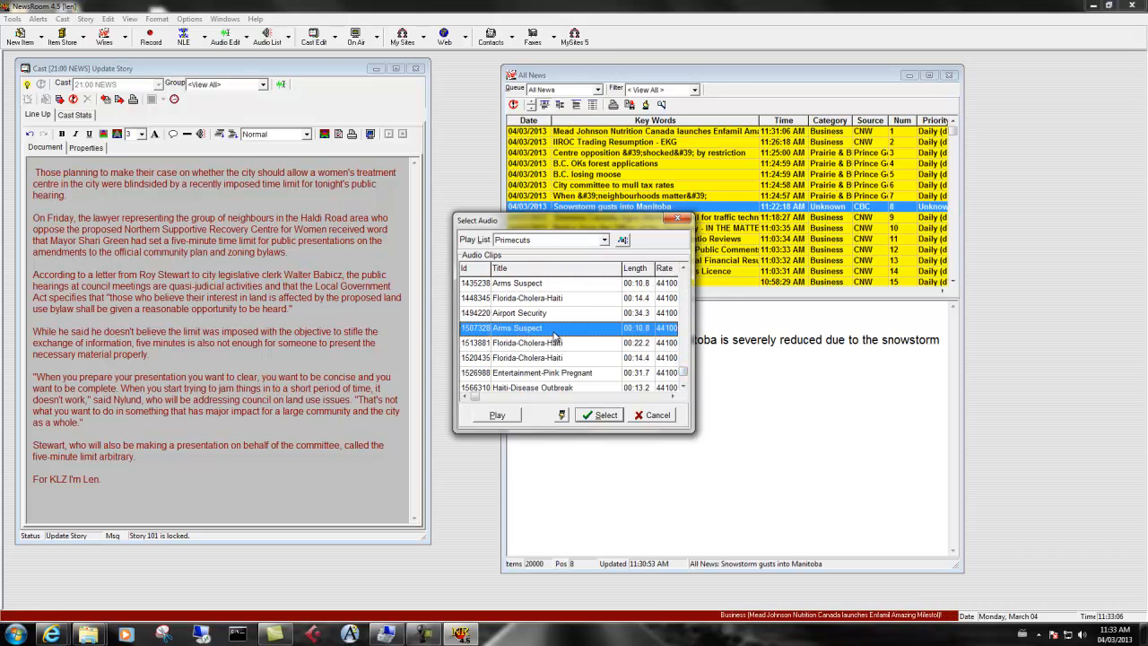
click(612, 418)
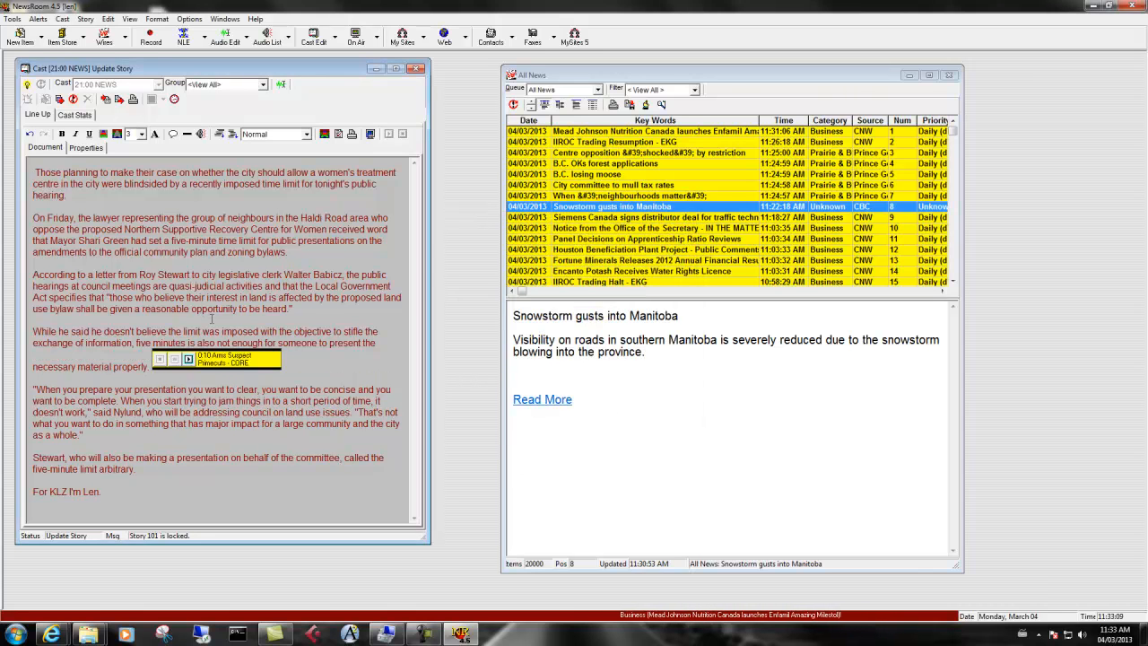
Play and stop the inserted Arms Suspect clip, save the Centre story, and view the clip in the story preview
click(211, 357)
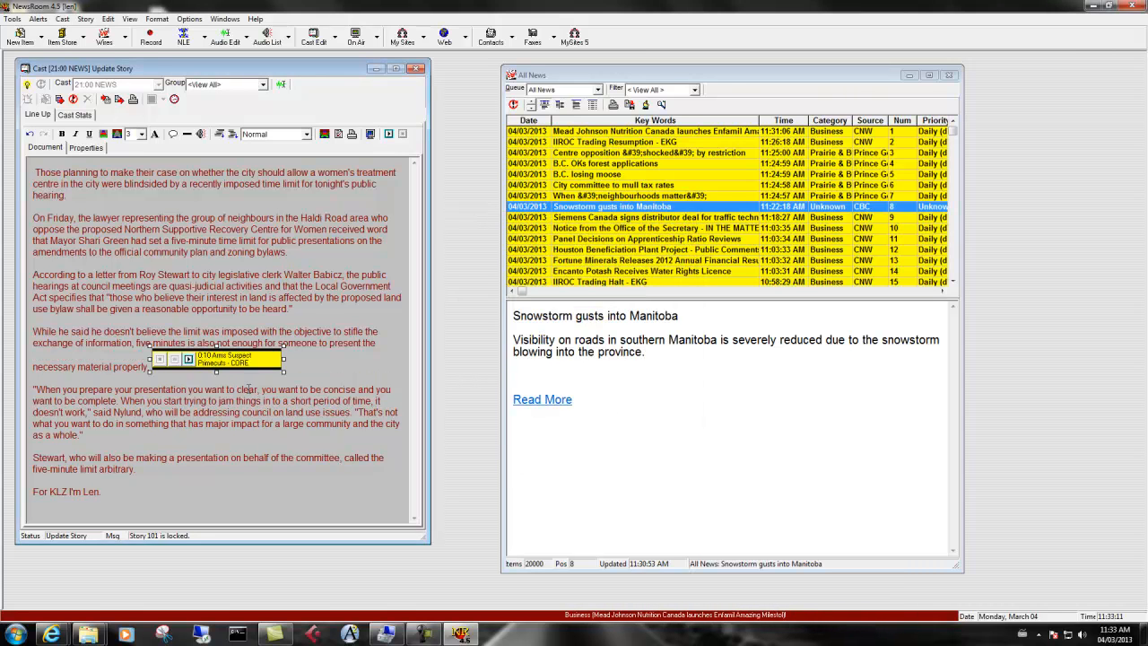
click(389, 134)
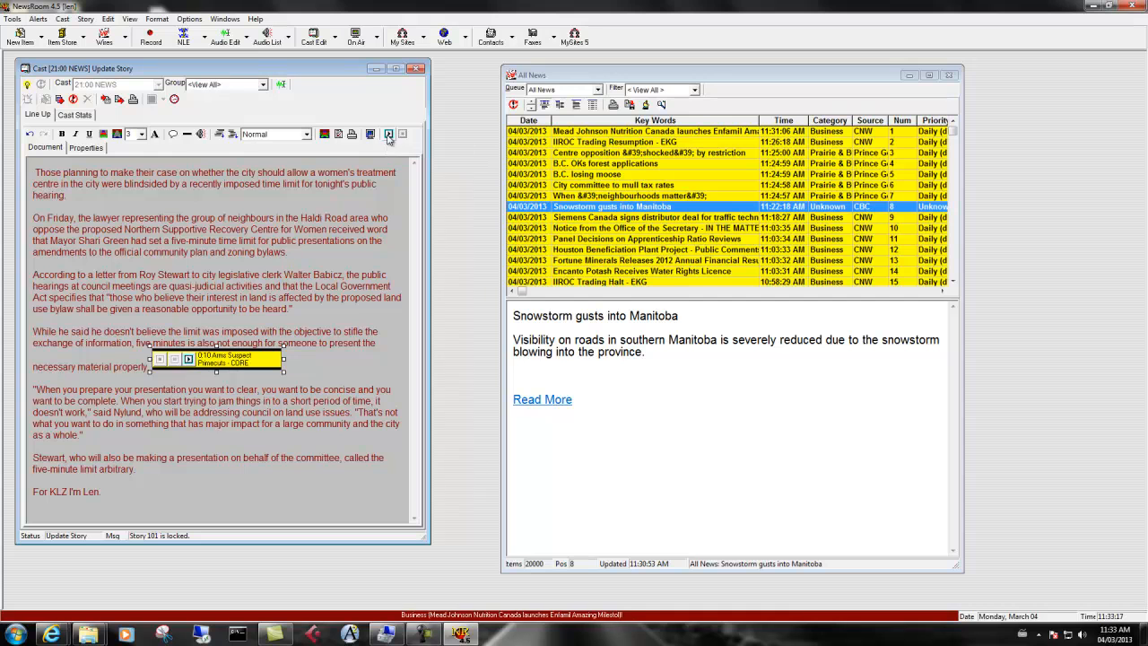
click(402, 136)
click(72, 98)
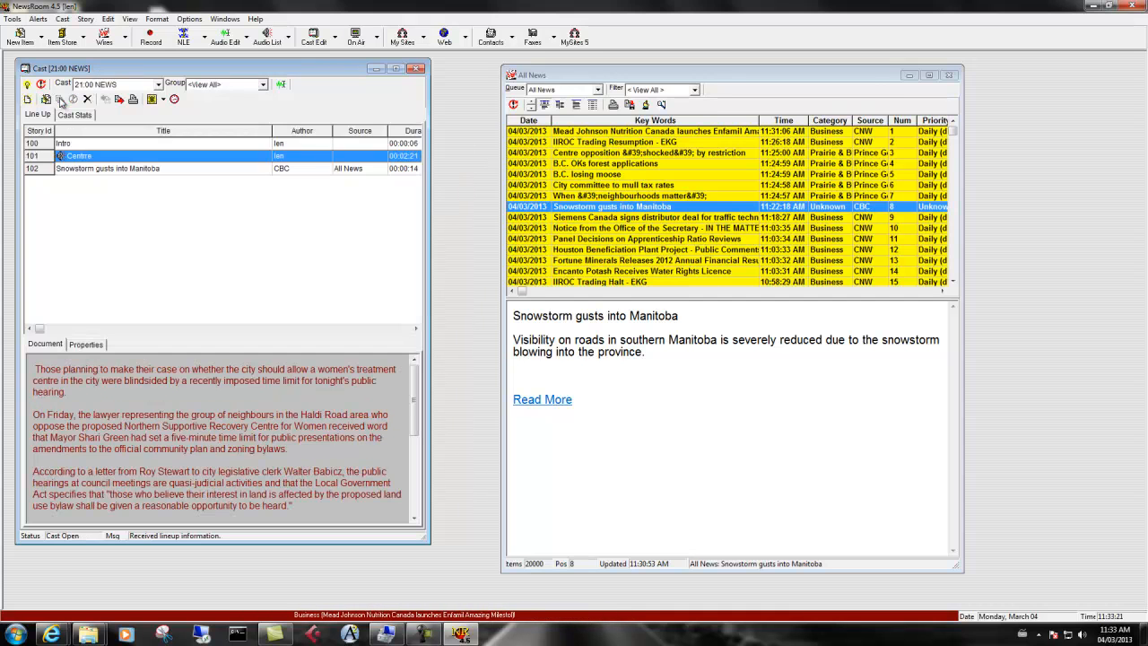
drag(414, 399, 415, 468)
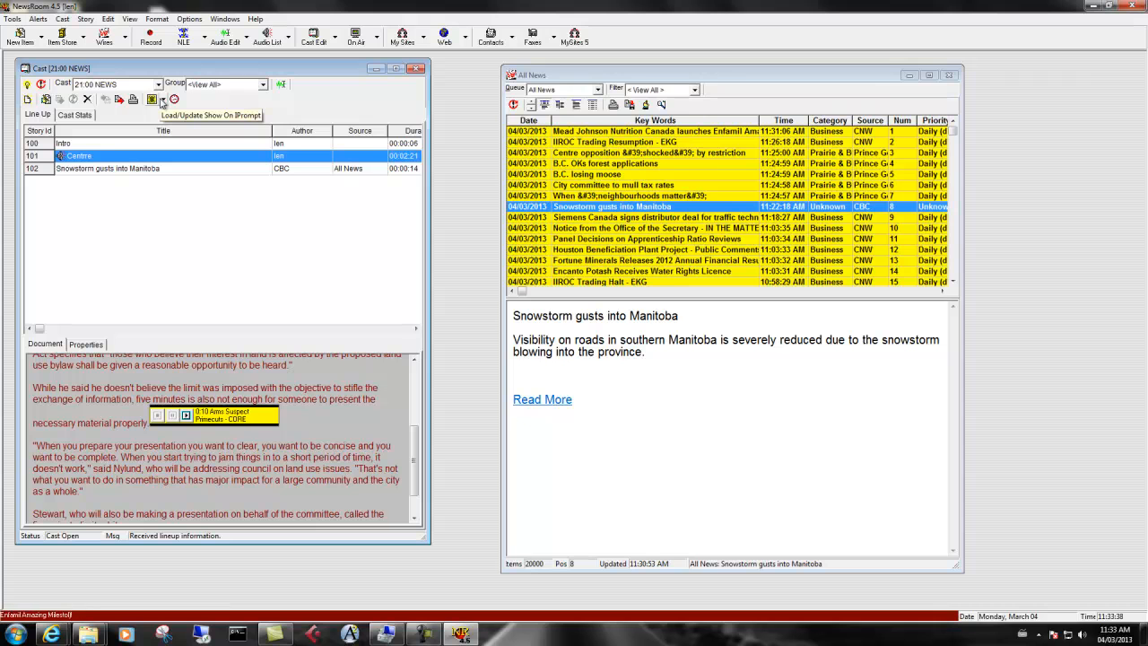
Check the I-Prompt save locations offered for the cast without saving
click(63, 19)
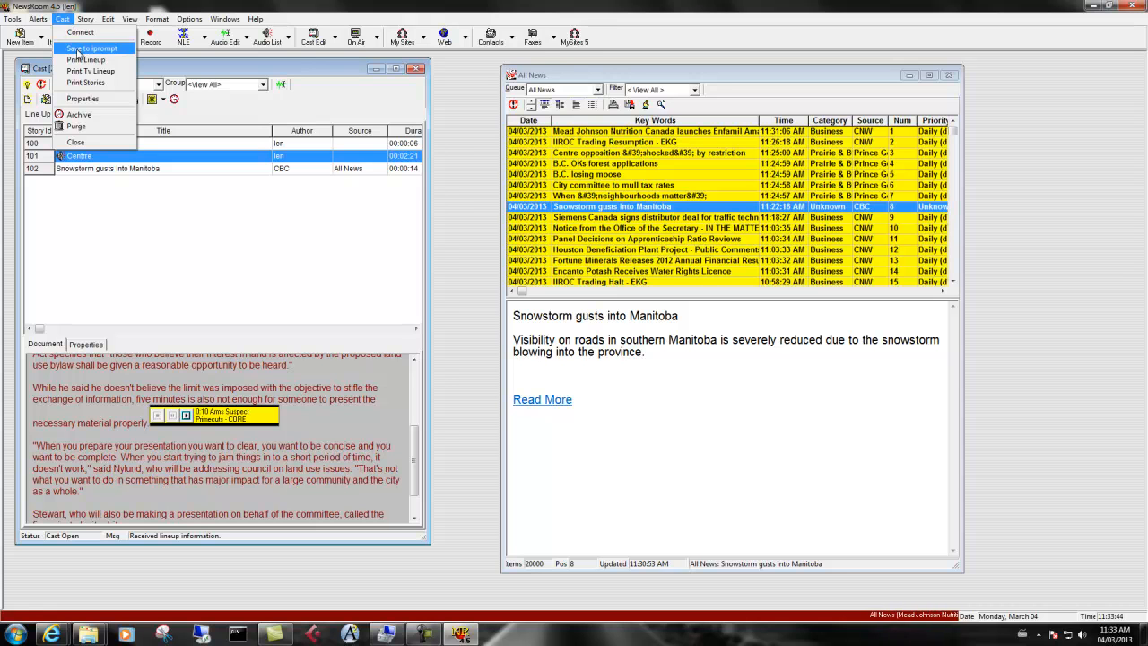
click(79, 54)
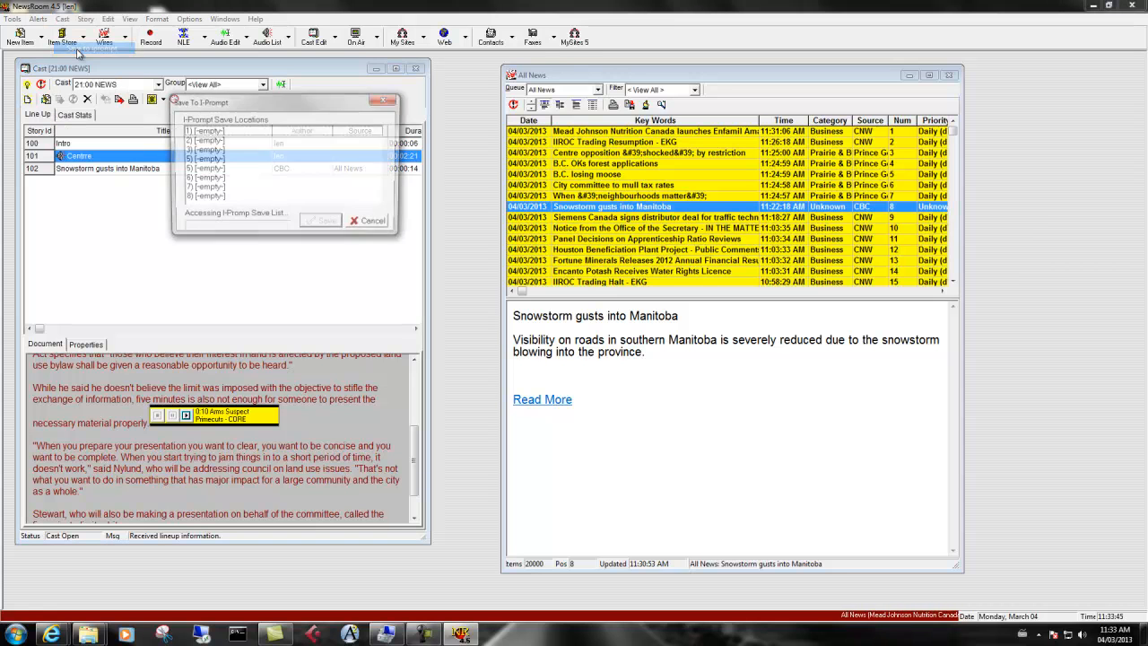
click(372, 224)
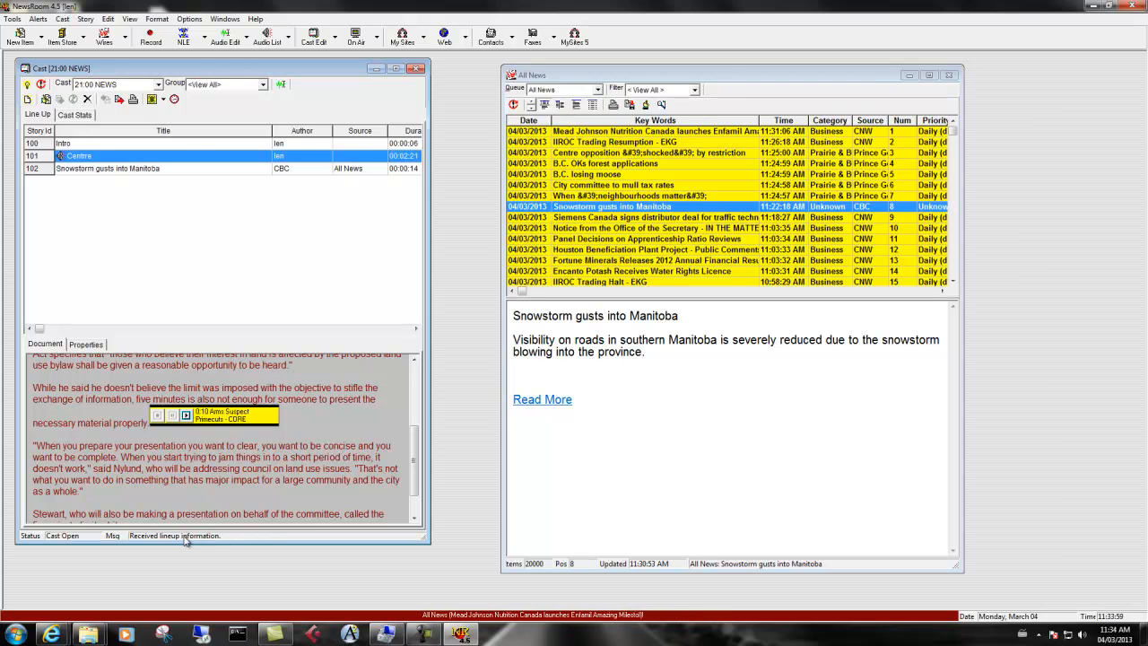
Archive the current 21:00 NEWS cast
click(175, 99)
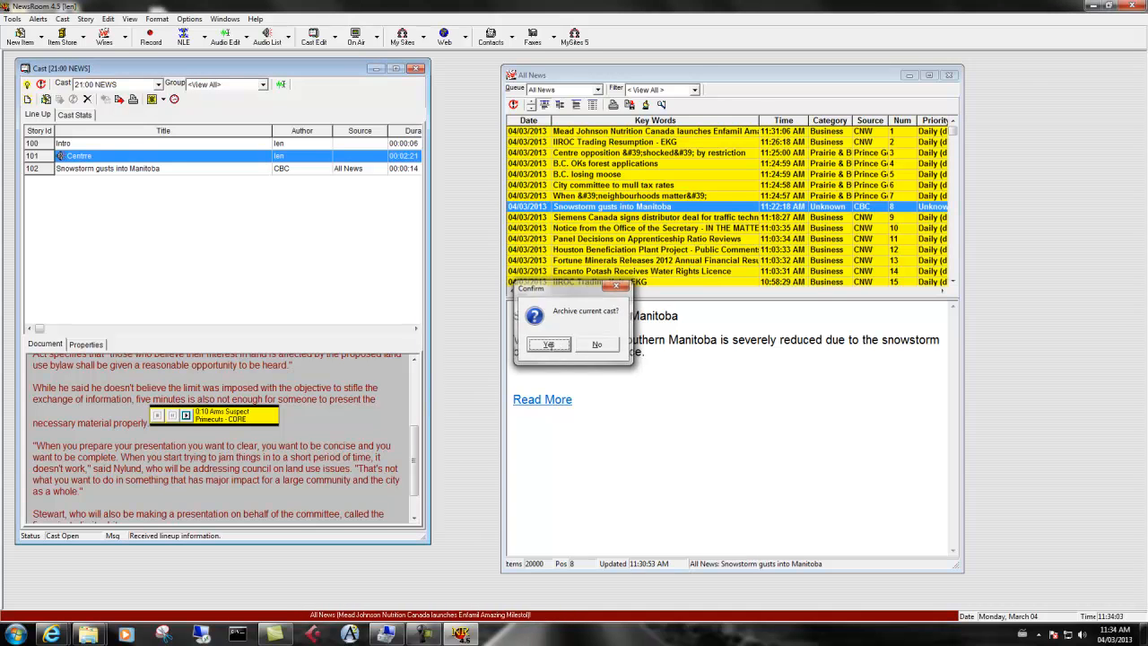
click(550, 347)
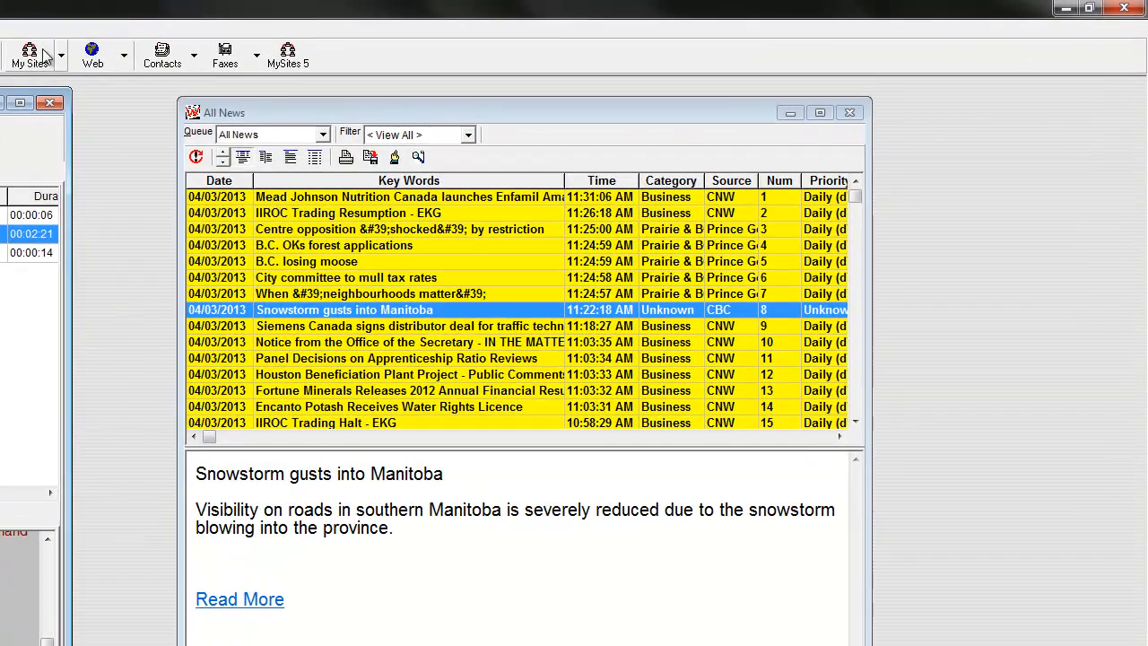
Open My Sites and browse the site's Archive down to a year folder under Cast
click(29, 55)
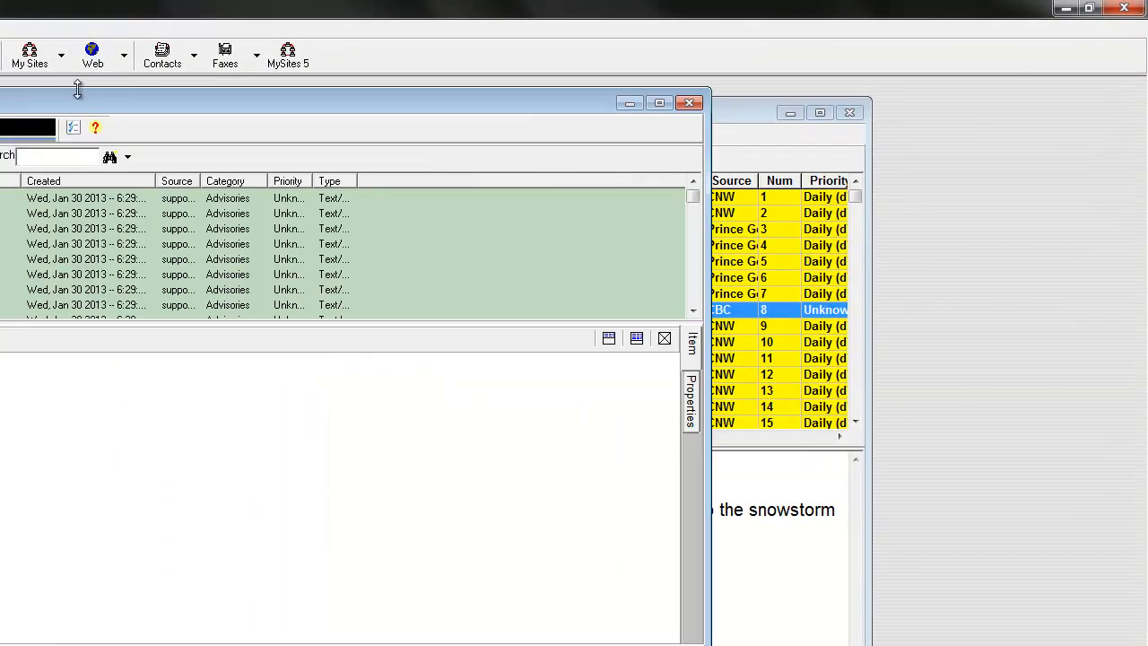
drag(75, 105, 601, 121)
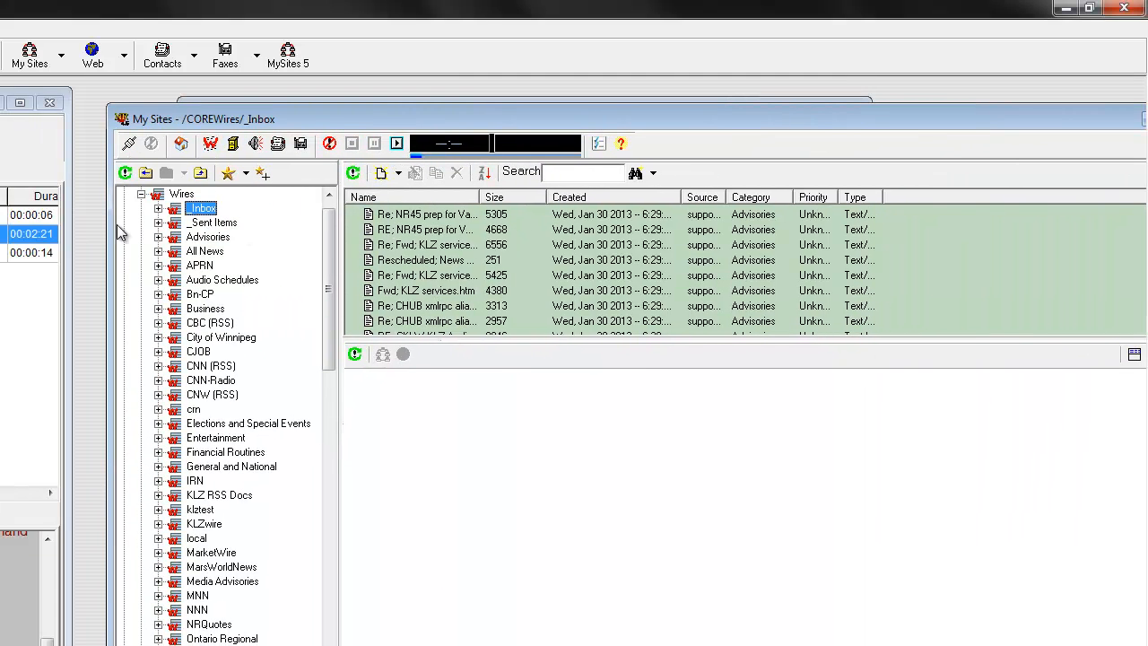
click(141, 194)
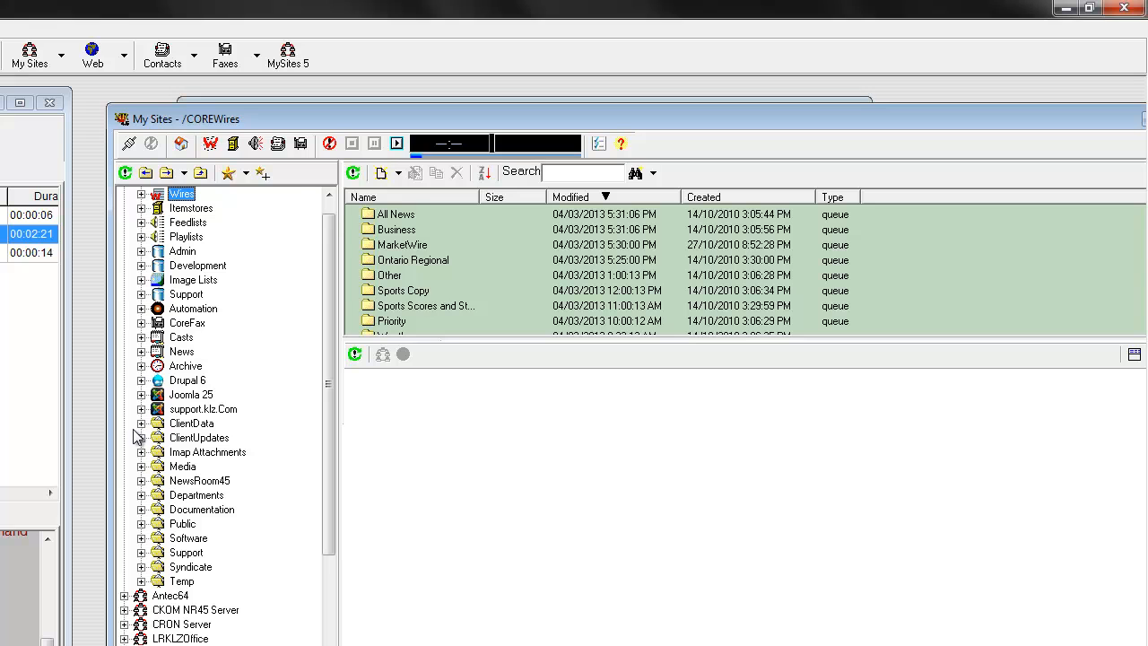
click(141, 366)
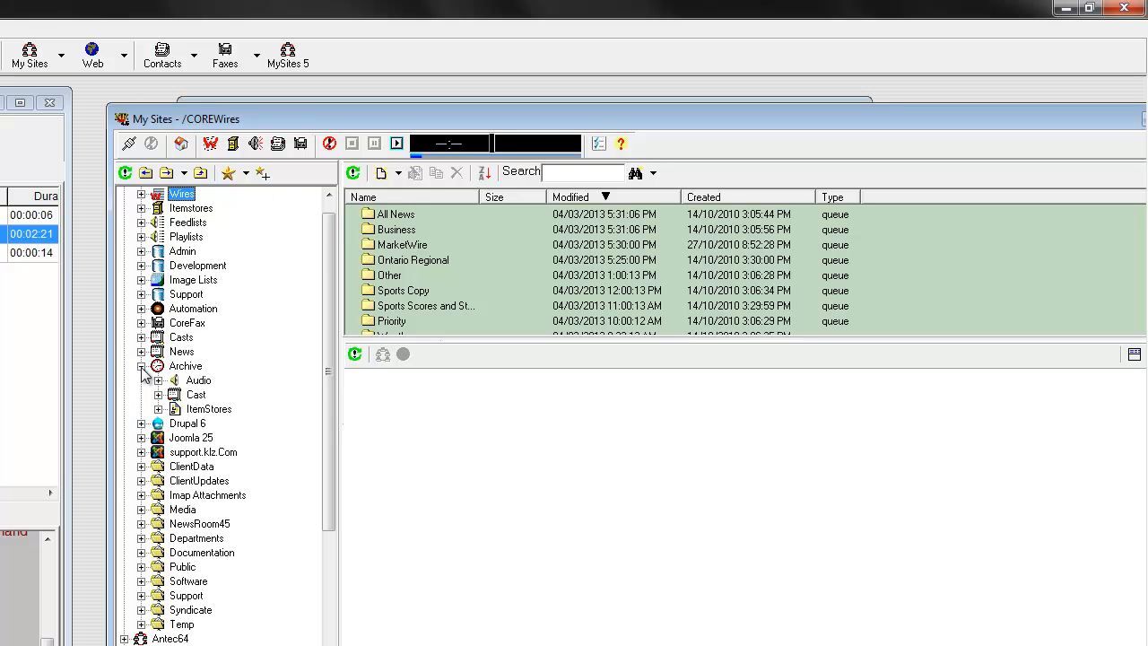
click(193, 395)
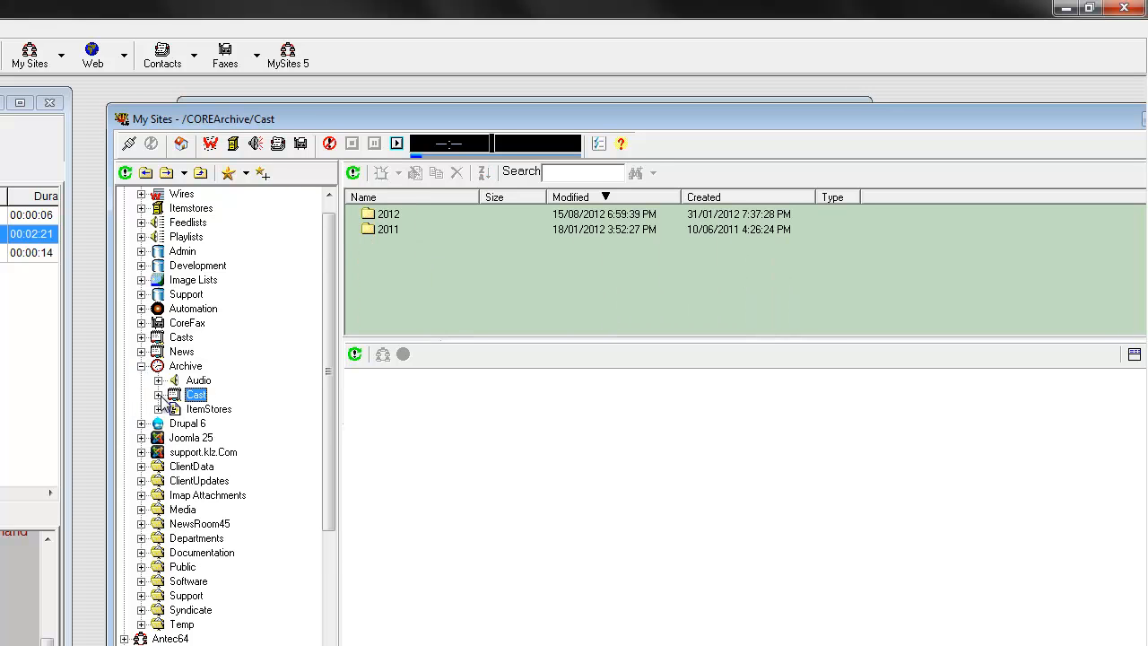
click(159, 395)
click(175, 423)
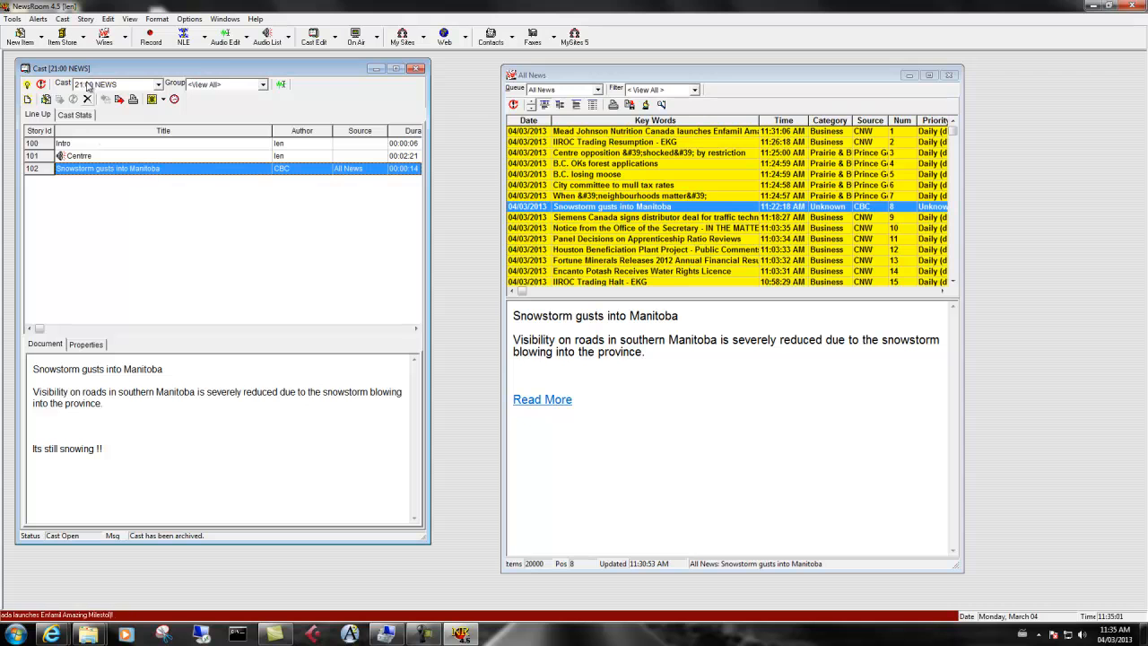
Try a story printout limited to the Centrre segment with Dual Columns and Monochrome Only turned off, and leave without printing
click(62, 19)
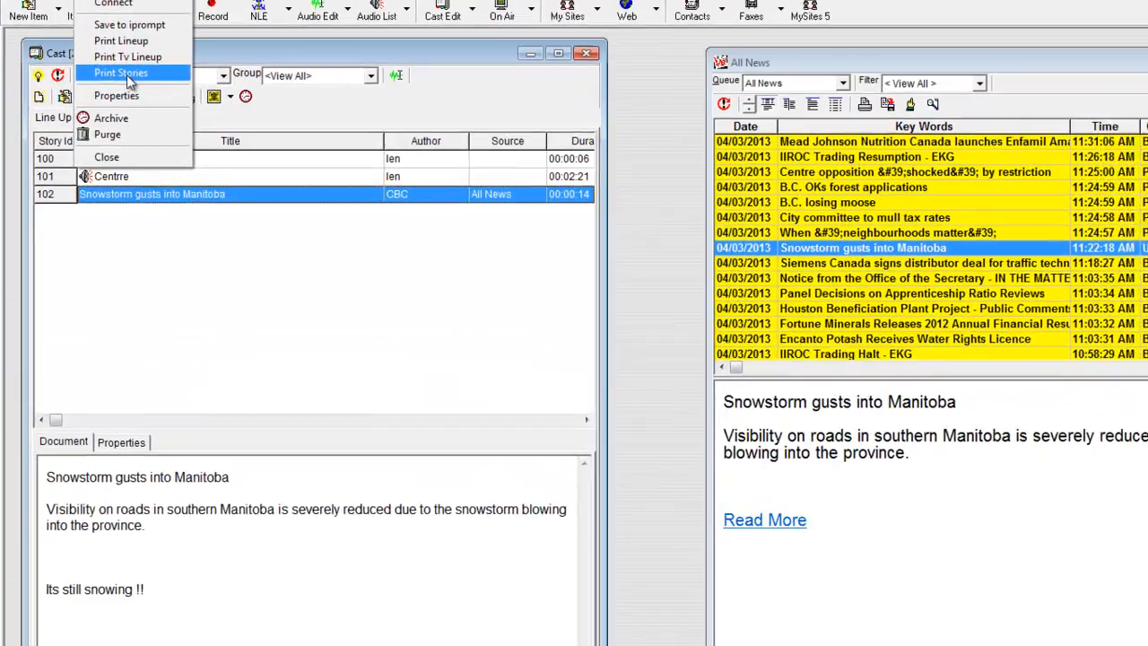
click(87, 83)
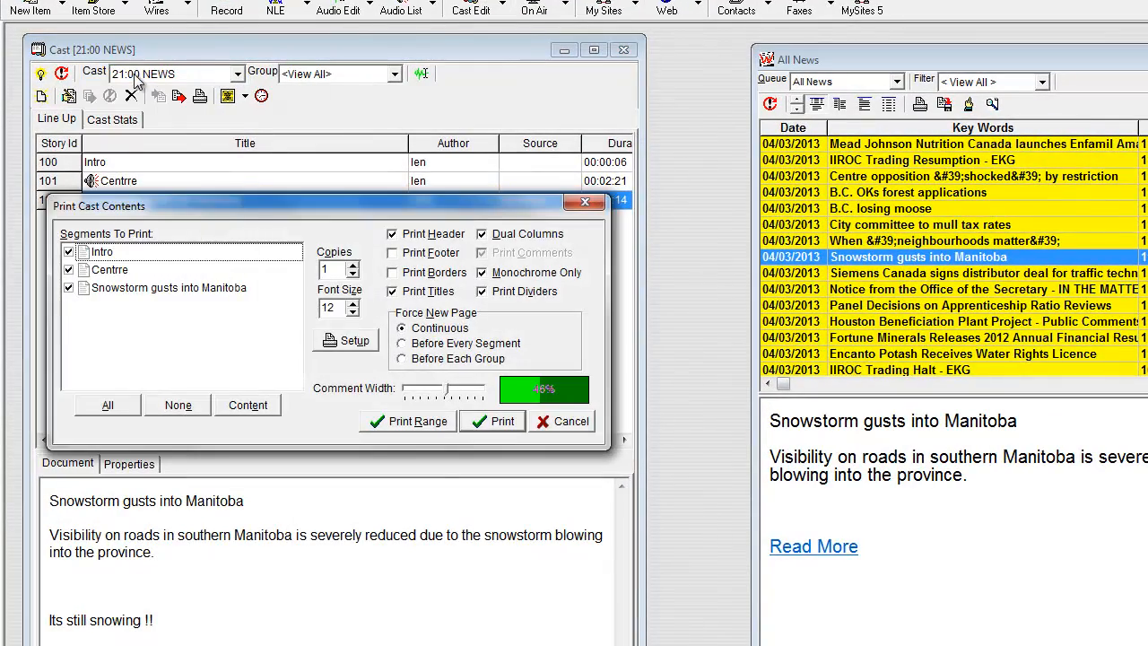
drag(272, 213, 444, 216)
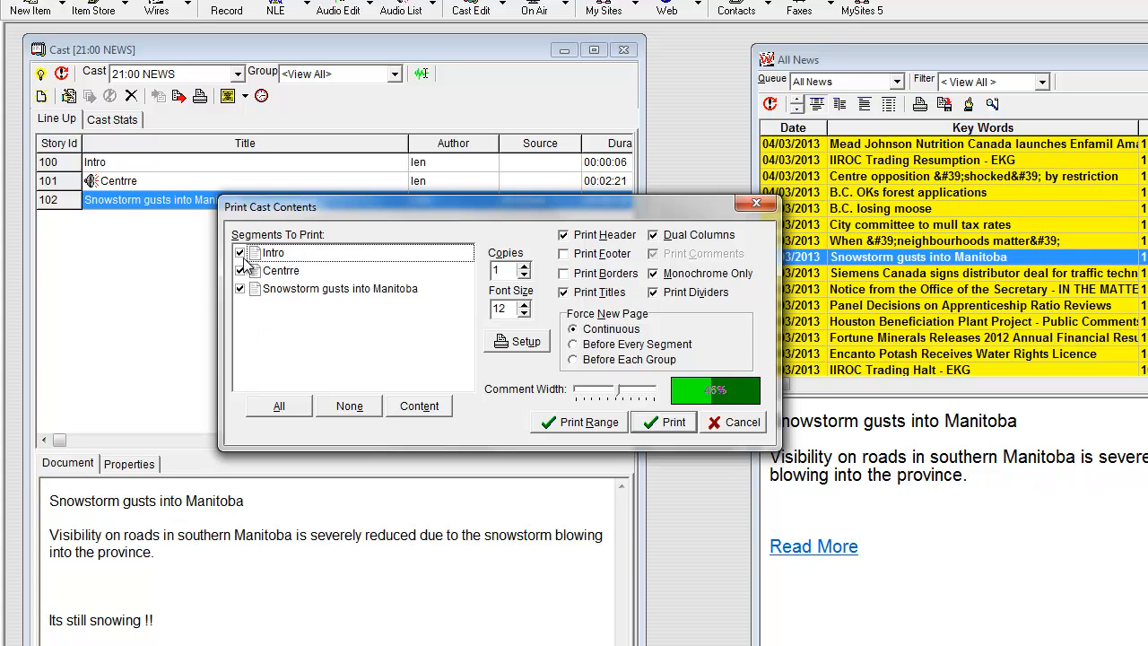
click(350, 409)
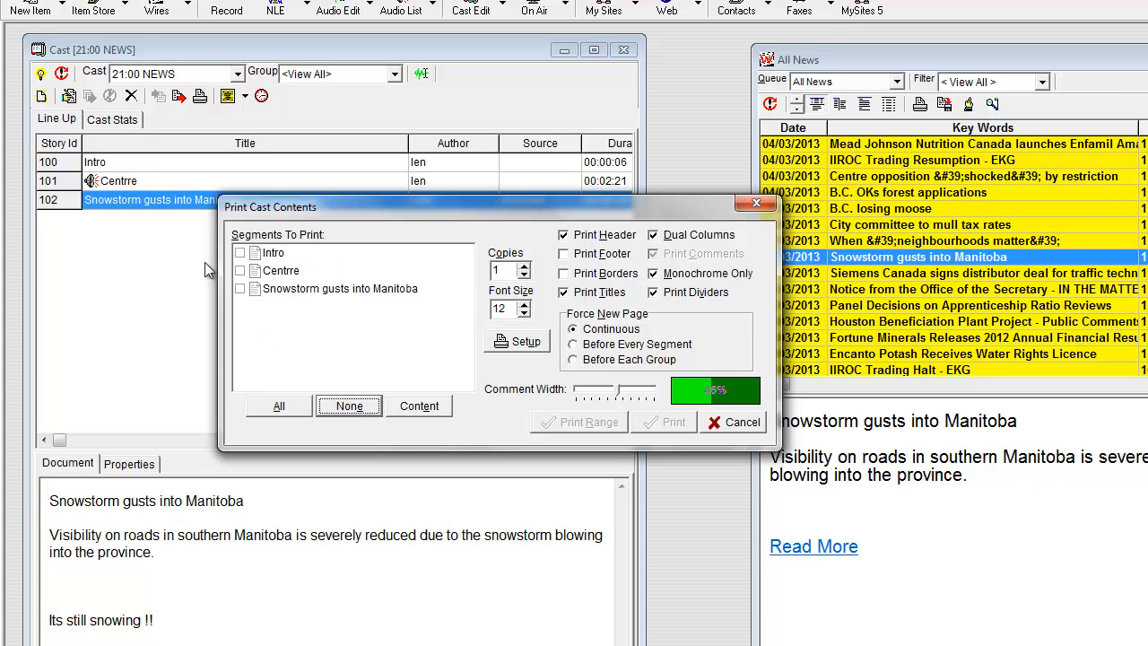
click(240, 271)
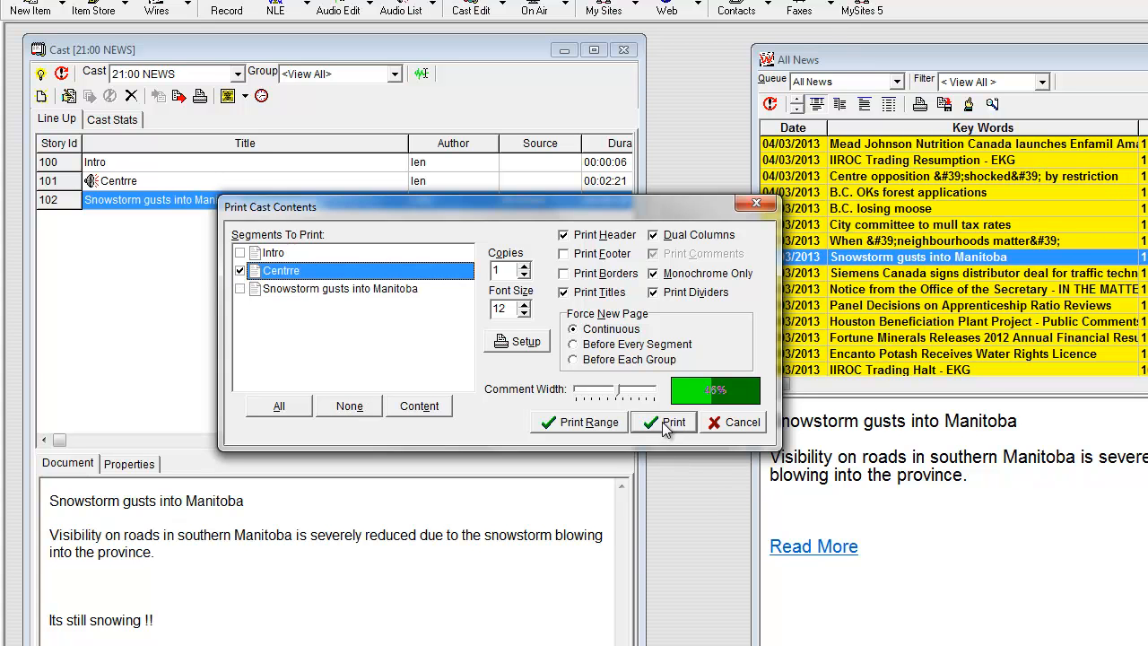
click(655, 235)
click(655, 276)
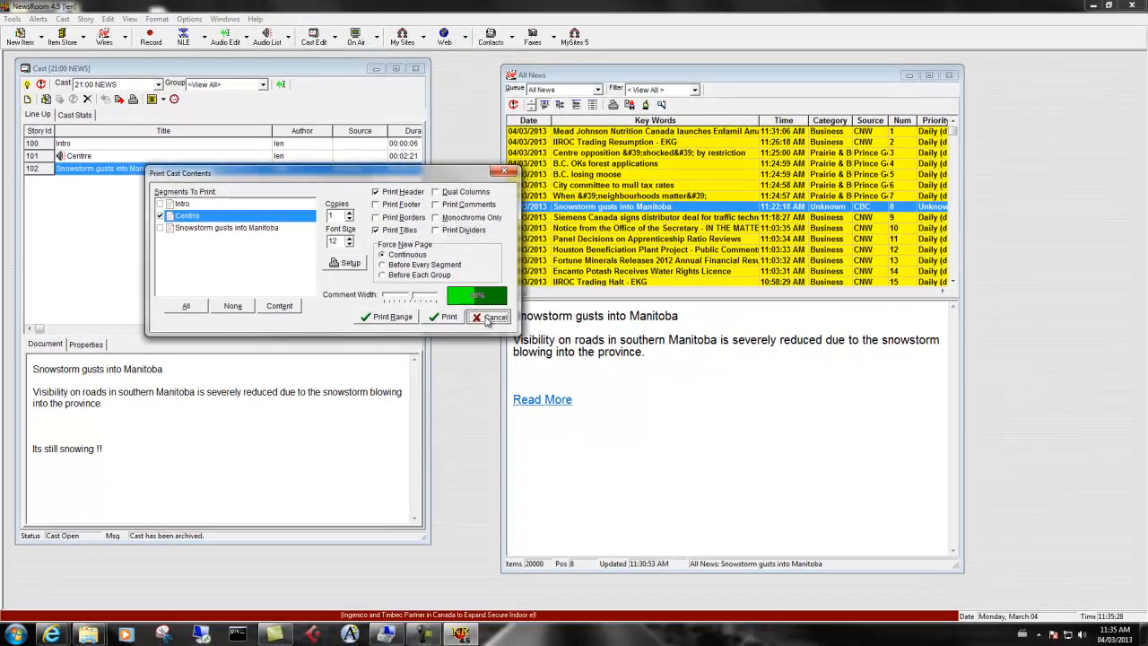
click(731, 423)
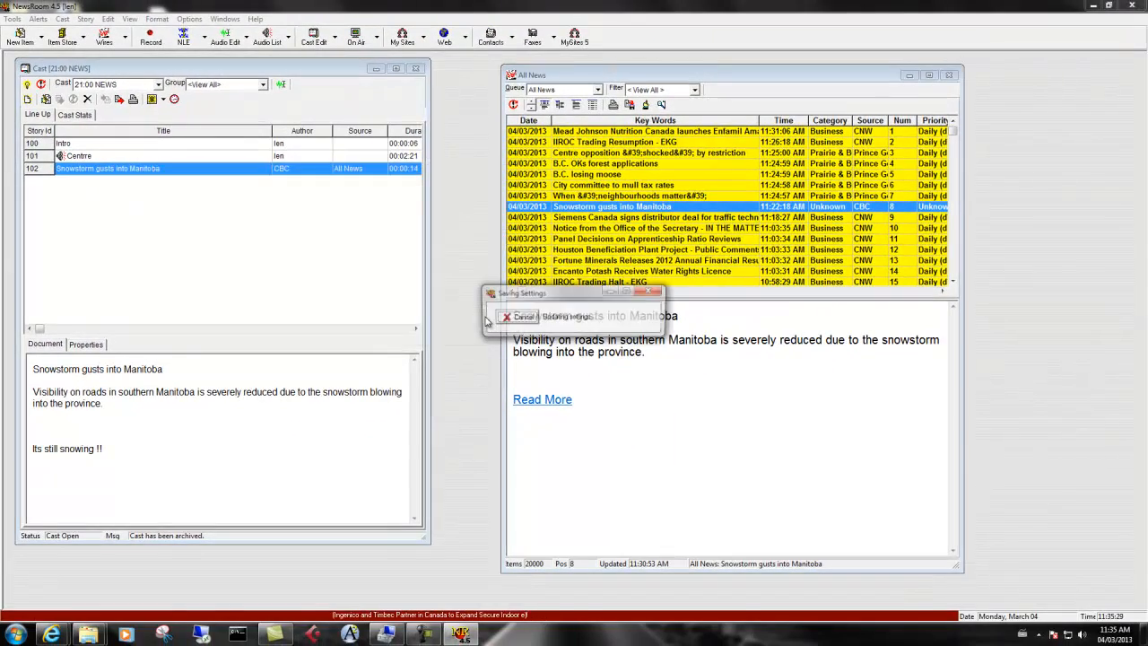
Open the Centrre story for editing with an enlarged text area, and load its Arms Suspect clip into the cast's audio editor
click(92, 156)
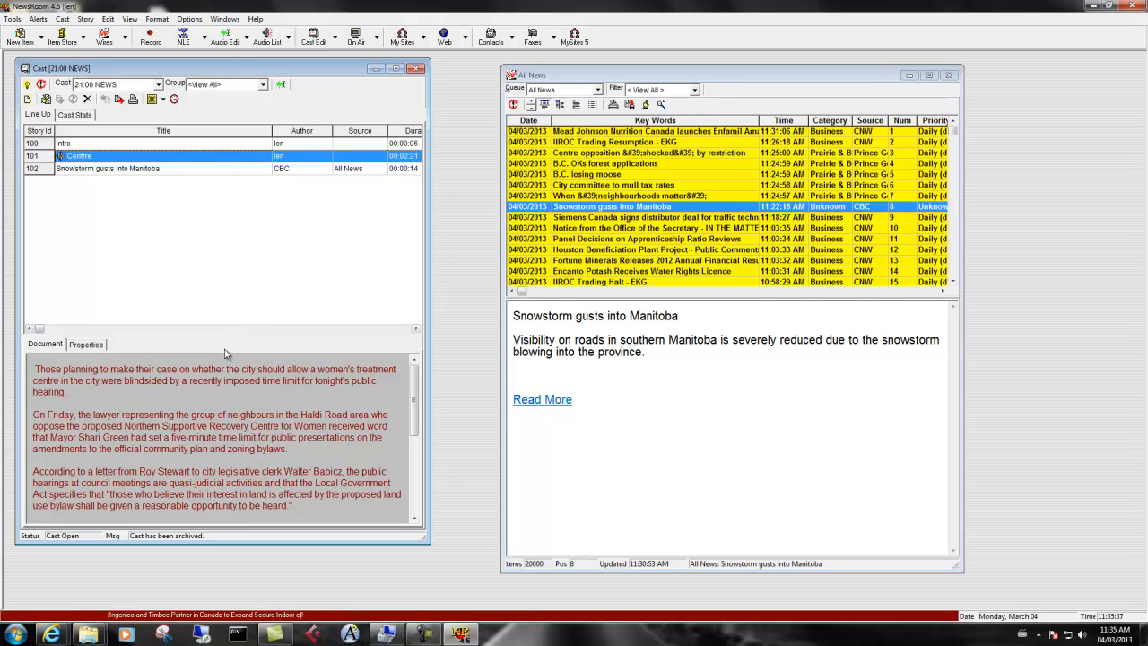
drag(229, 335, 224, 192)
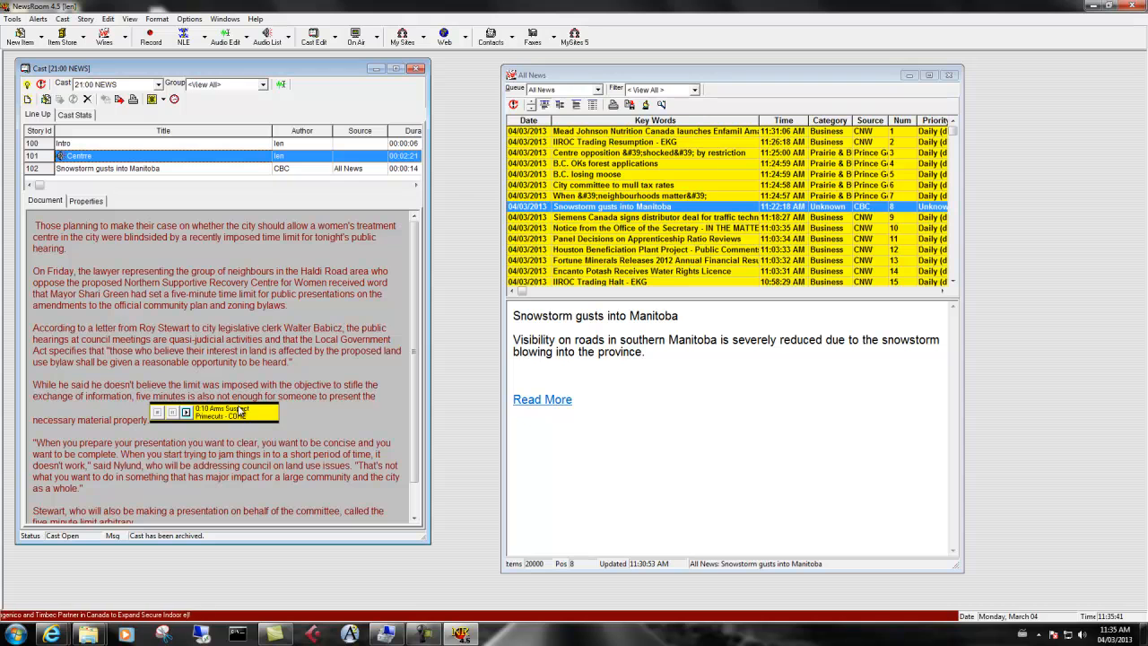
click(283, 85)
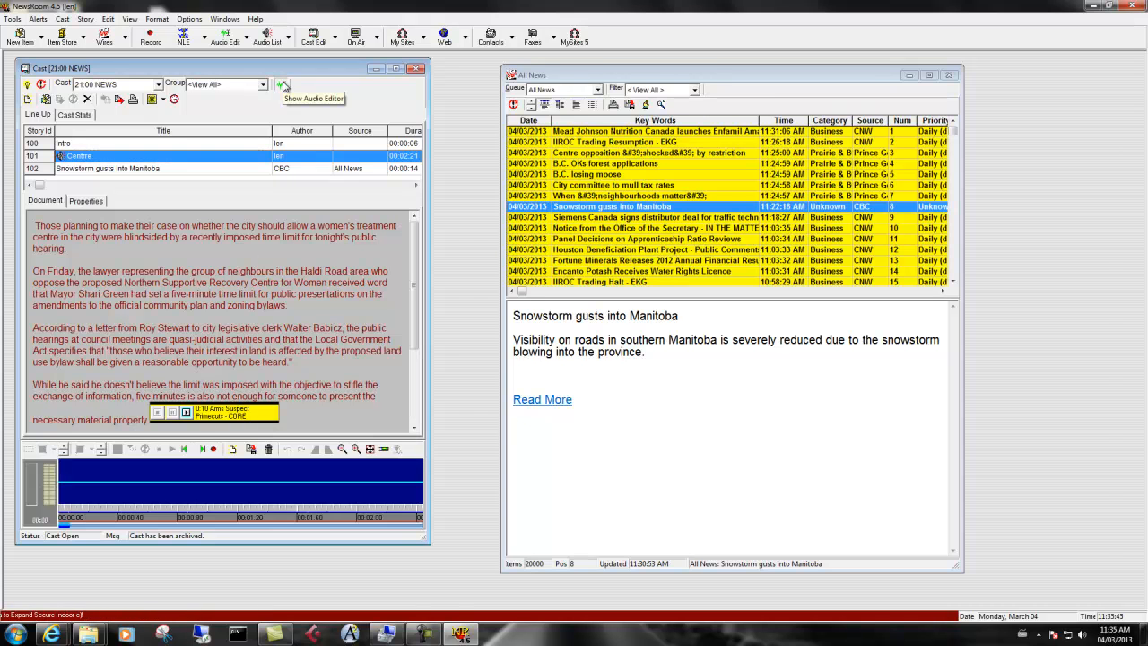
click(47, 100)
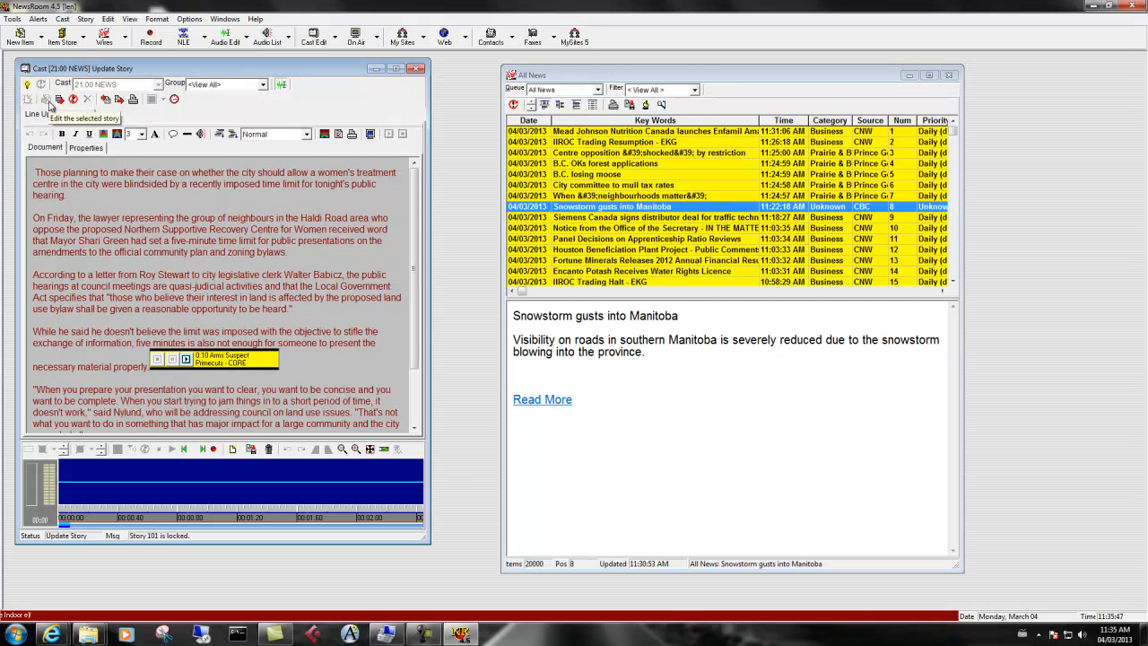
right_click(216, 362)
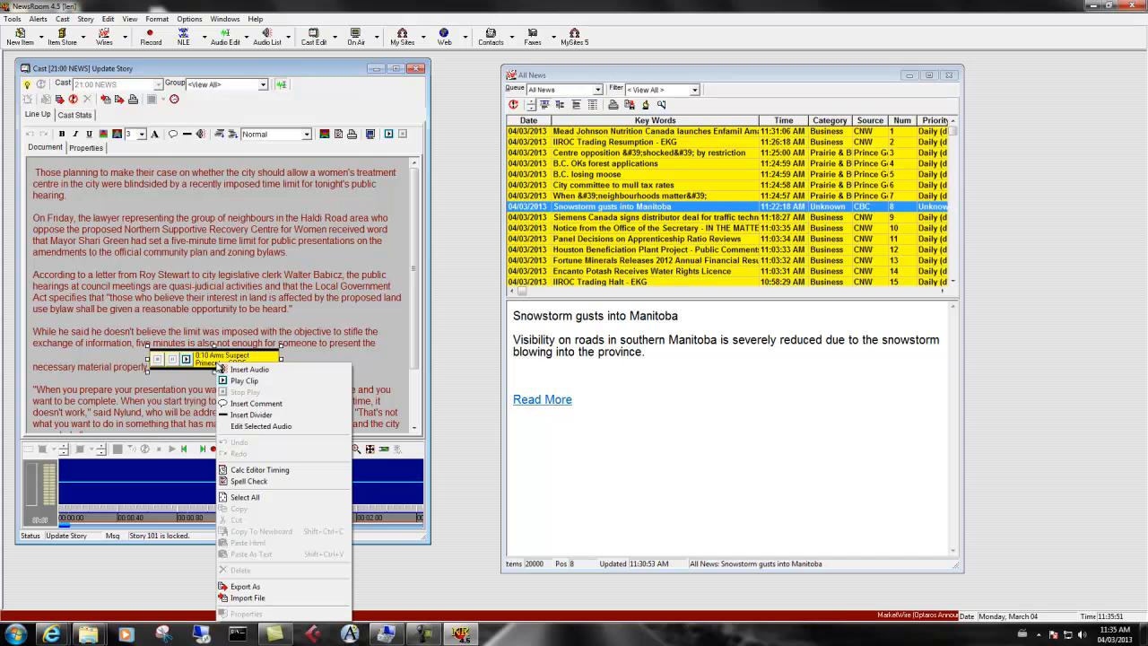
click(240, 426)
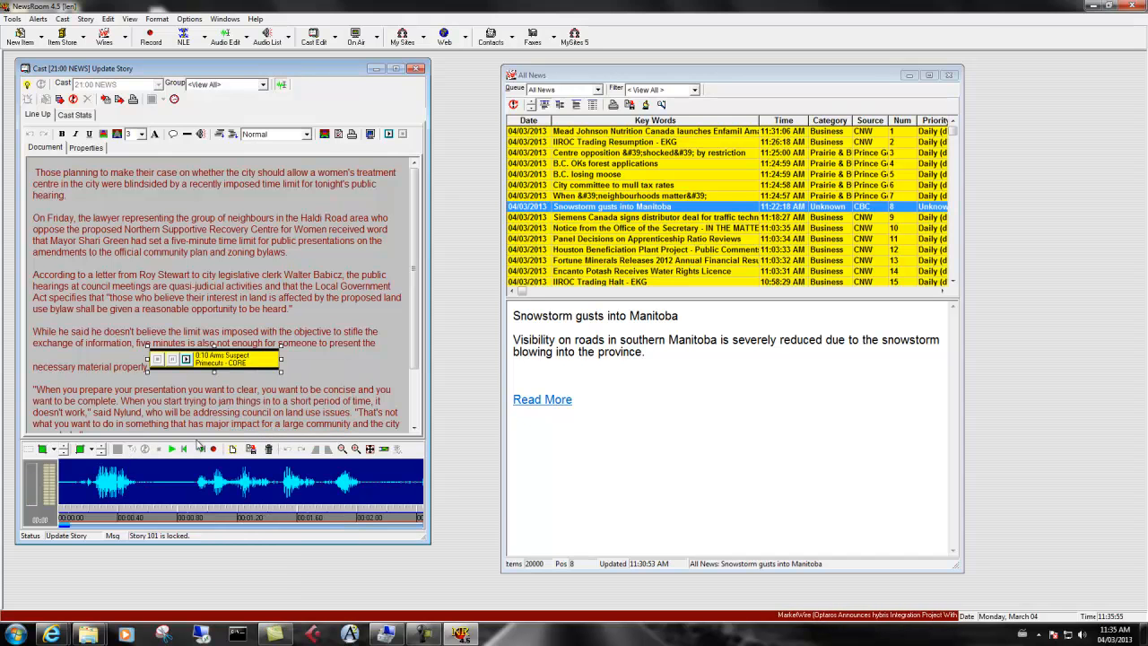
Listen to parts of the Arms Suspect clip and examine its waveform at wider and closer zoom levels
click(171, 449)
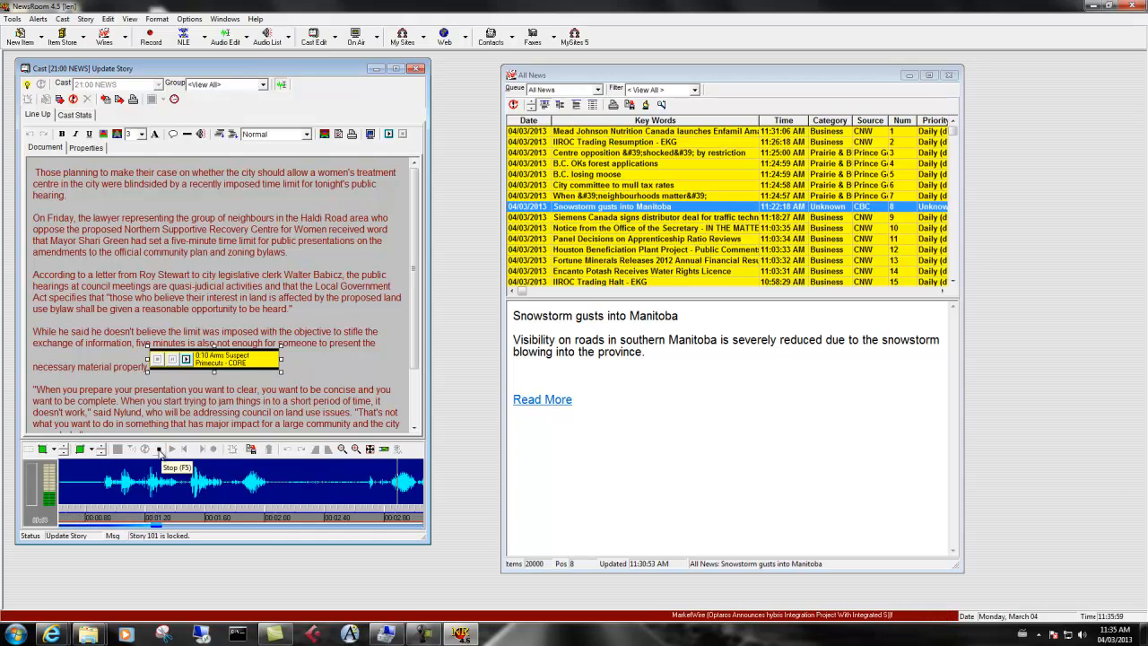
click(160, 450)
click(342, 449)
click(341, 448)
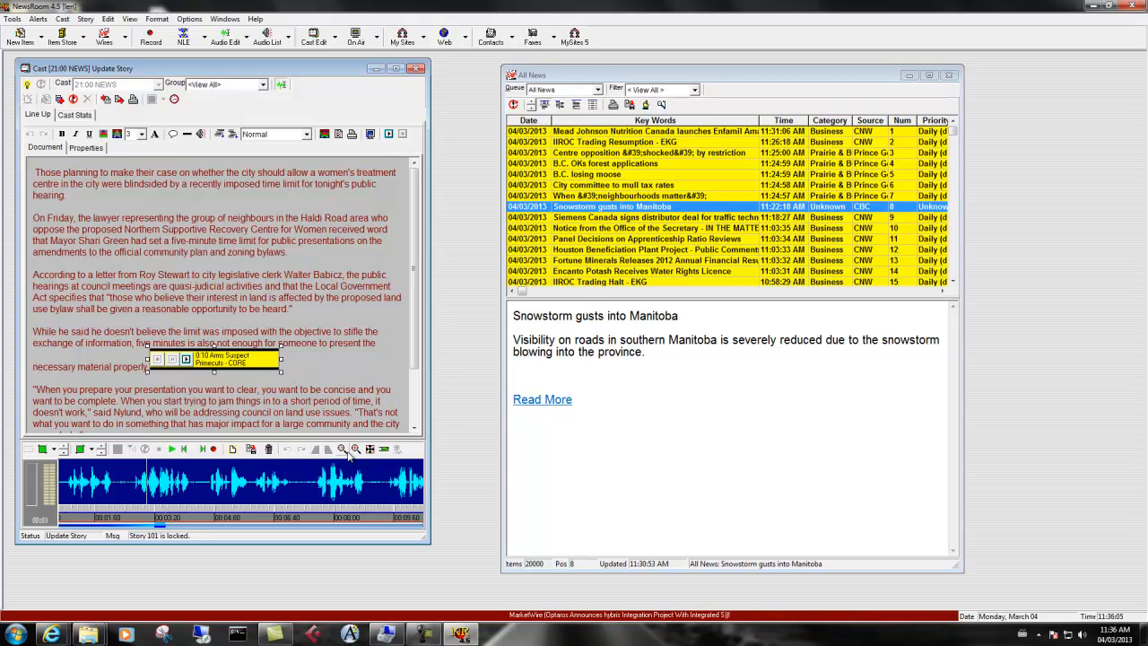
click(343, 451)
click(343, 451)
click(355, 451)
click(355, 451)
click(355, 450)
click(355, 450)
click(356, 450)
click(355, 450)
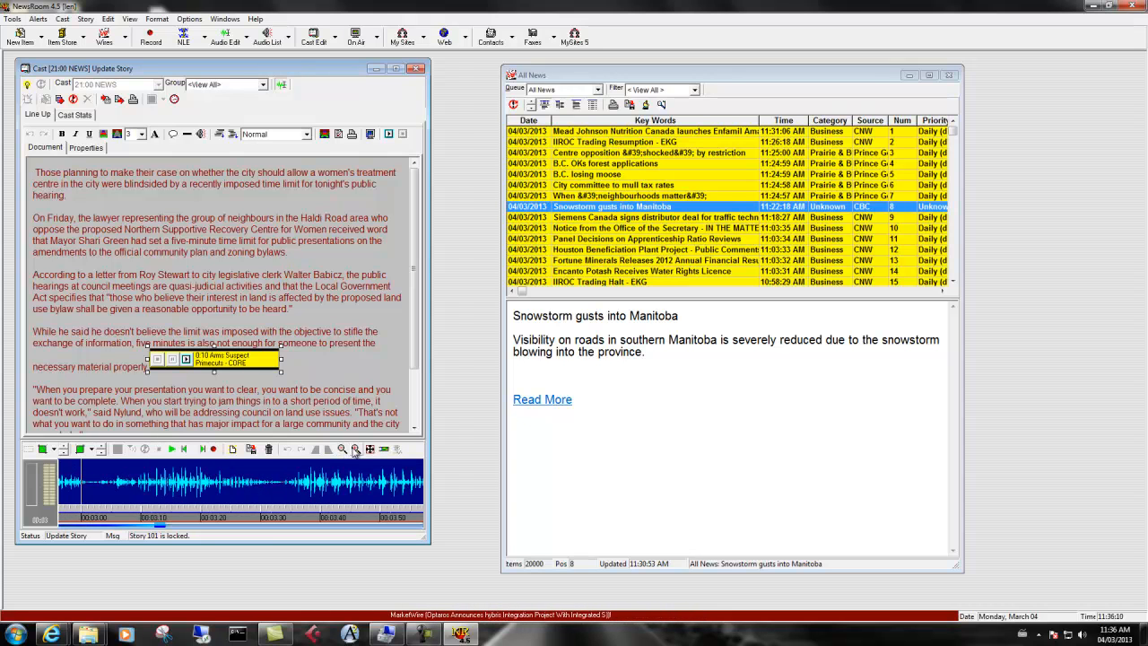
click(184, 450)
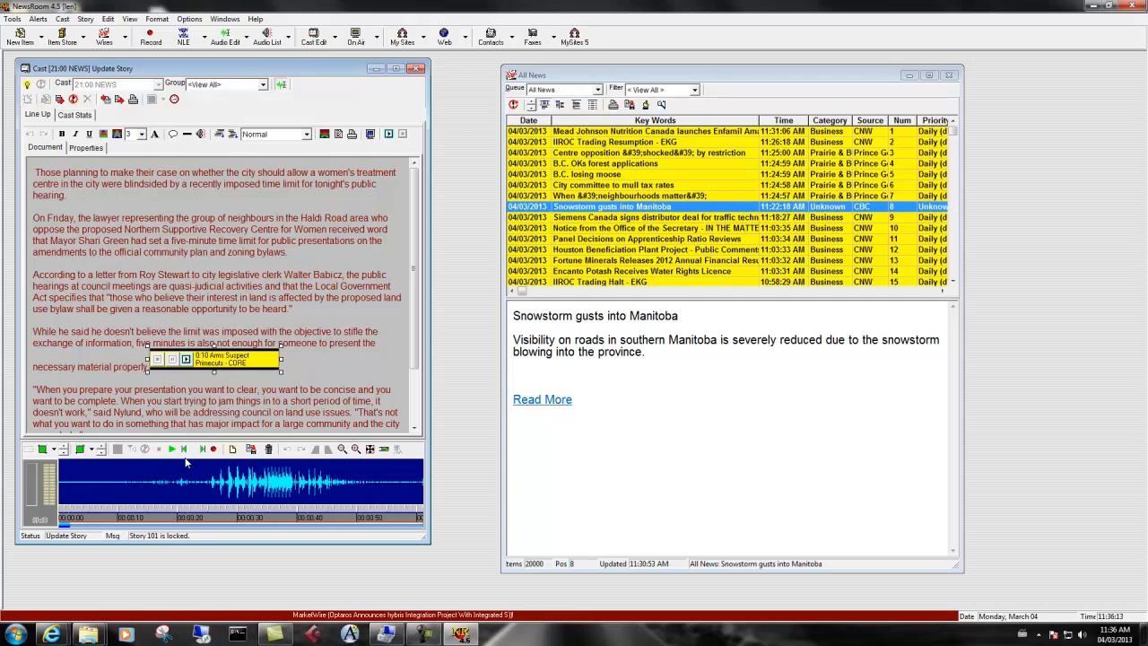
click(173, 450)
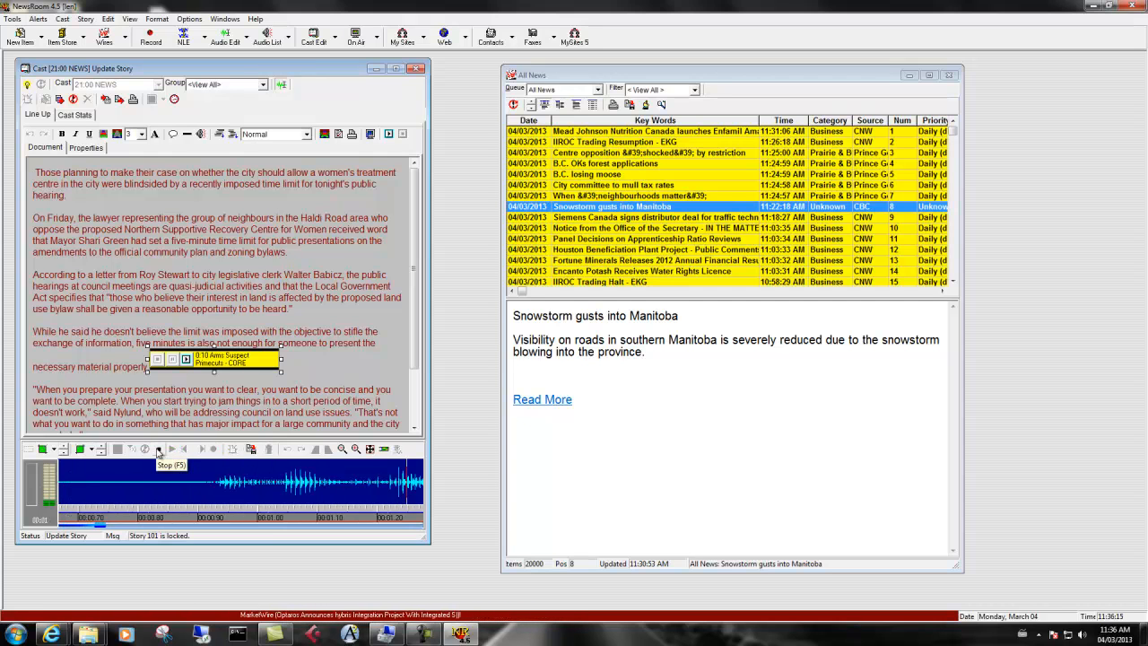
click(158, 452)
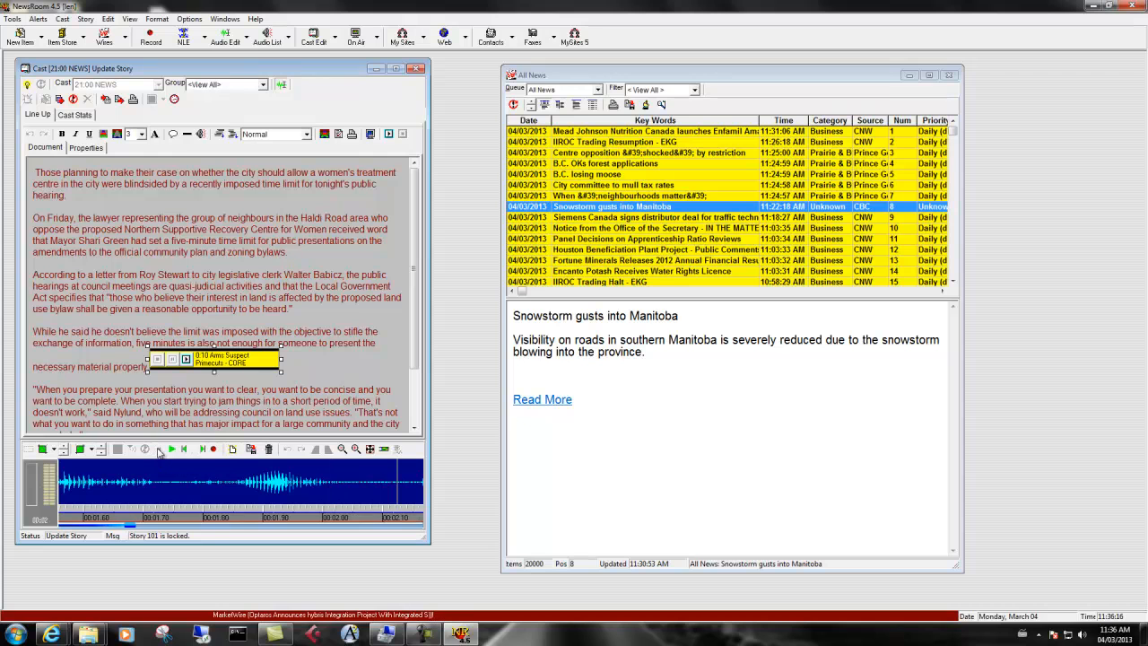
Delete the section of about 0.9 seconds starting roughly 1.7 seconds into the clip, and play the edited audio from the start
click(343, 449)
drag(170, 480, 310, 481)
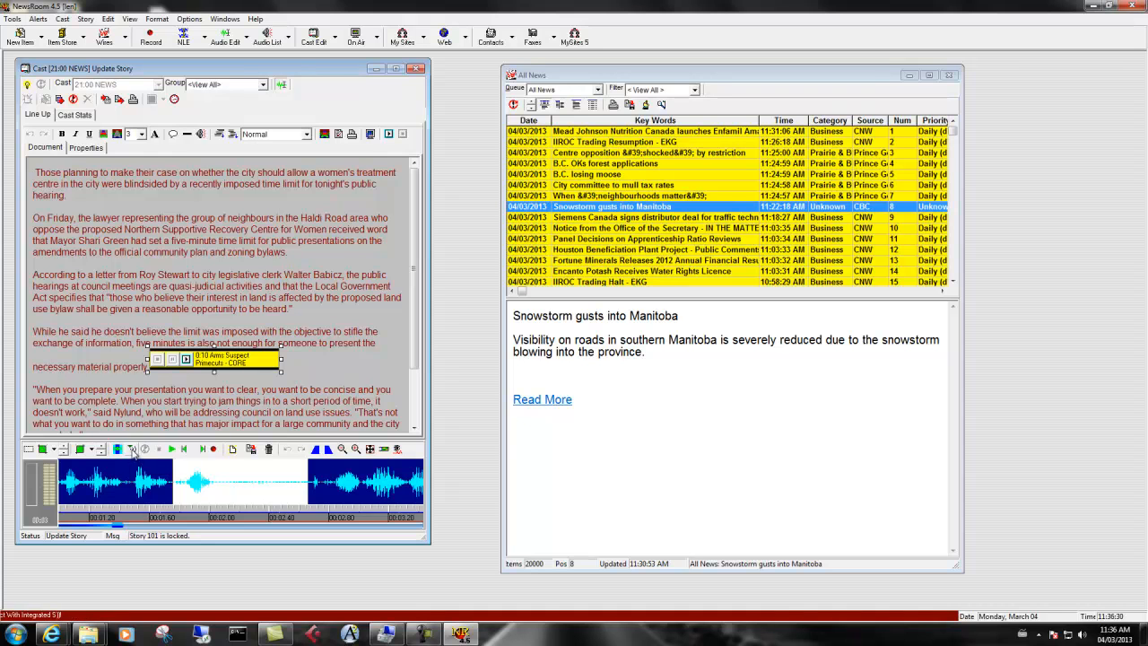
click(269, 449)
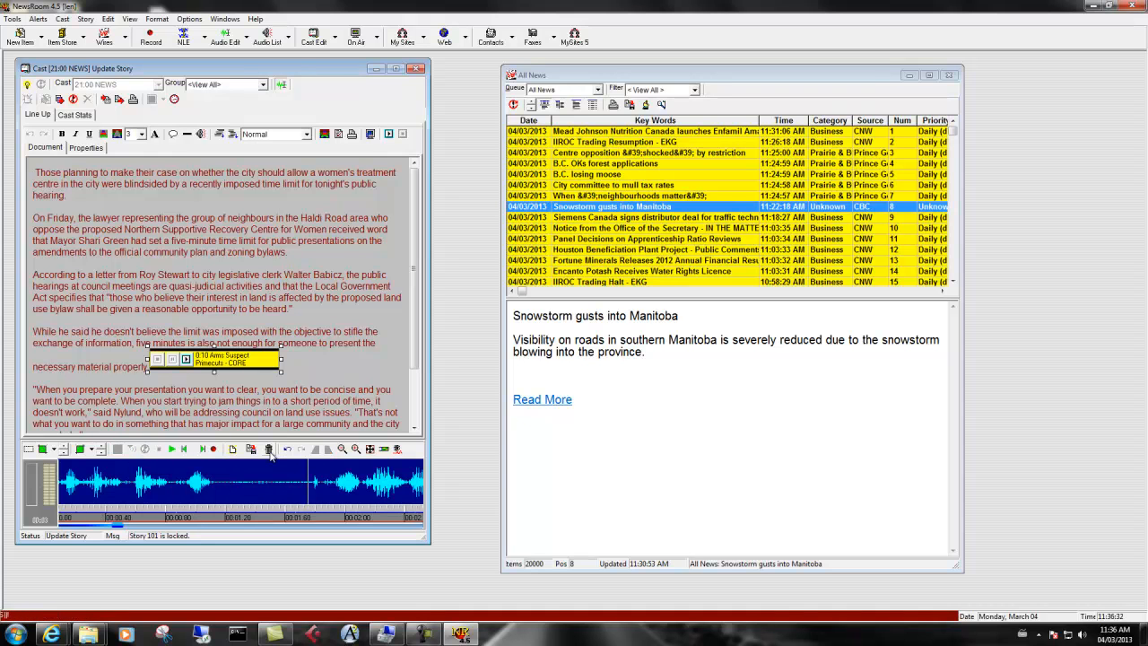
click(186, 452)
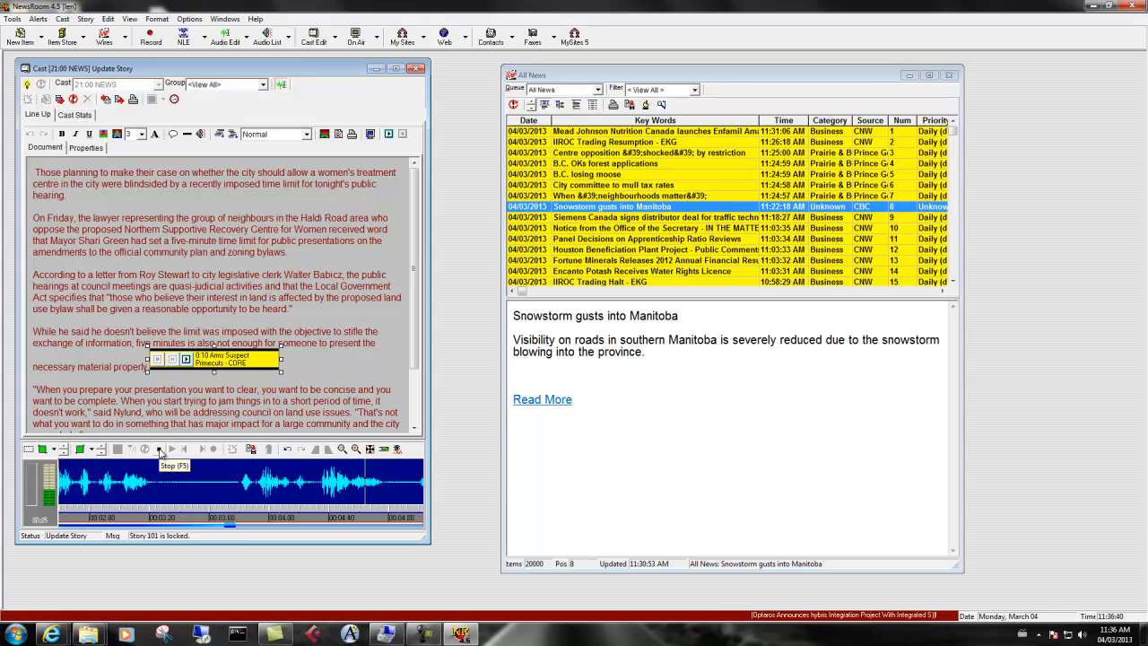
click(160, 451)
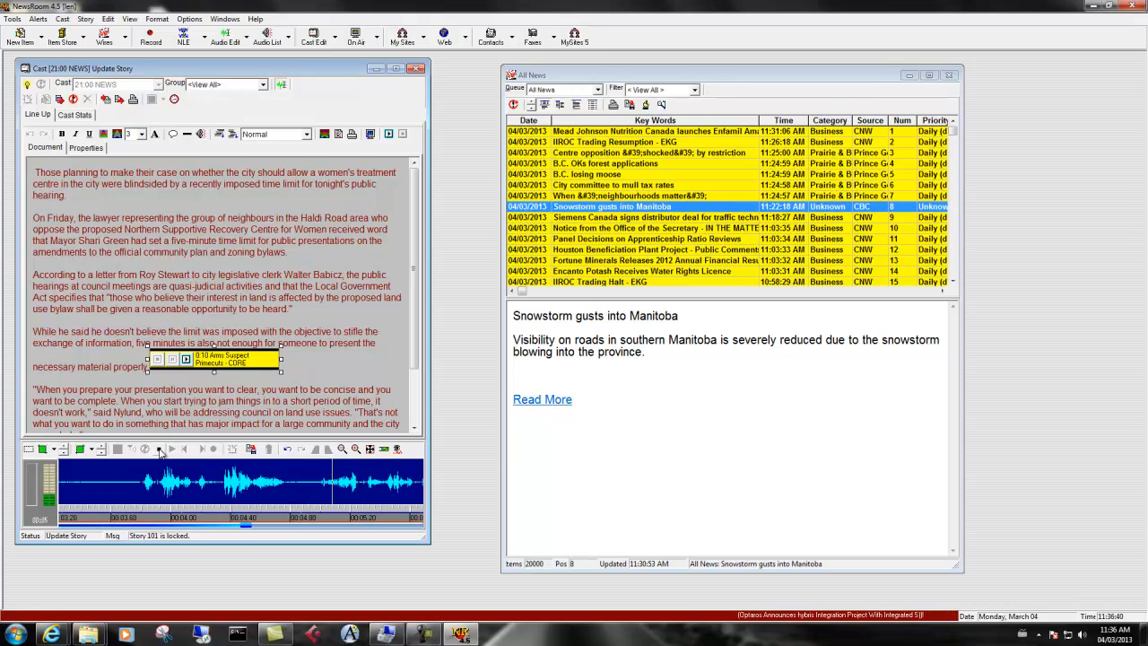
Save the edited audio to the Primecuts playlist under the title "Arms Suspect2"
click(251, 451)
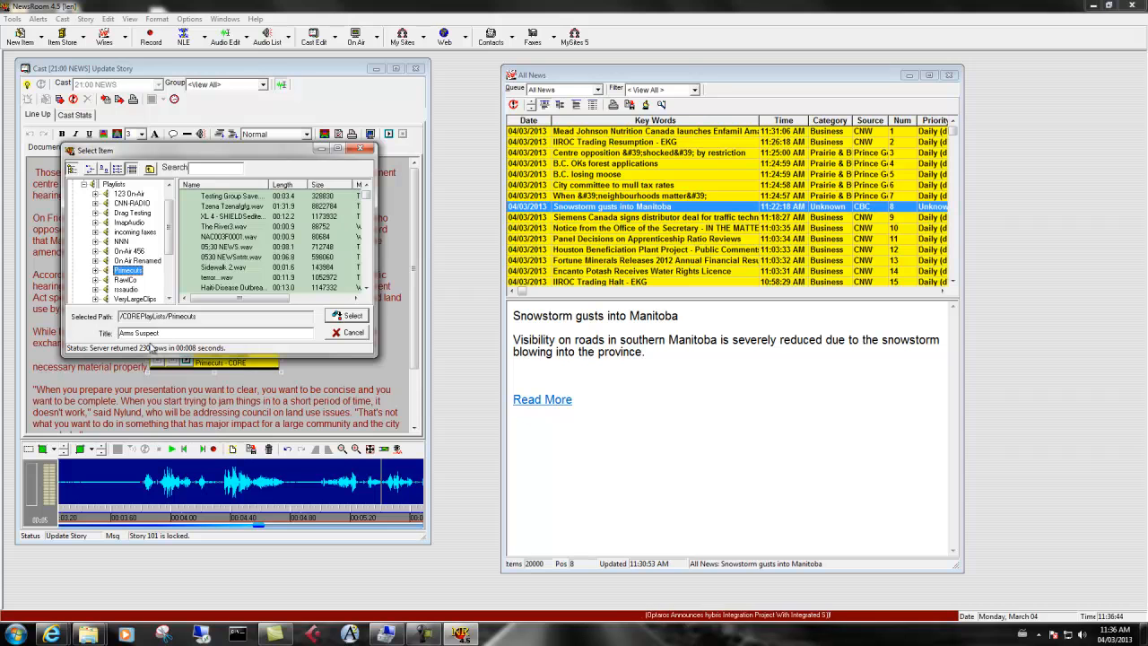
click(172, 335)
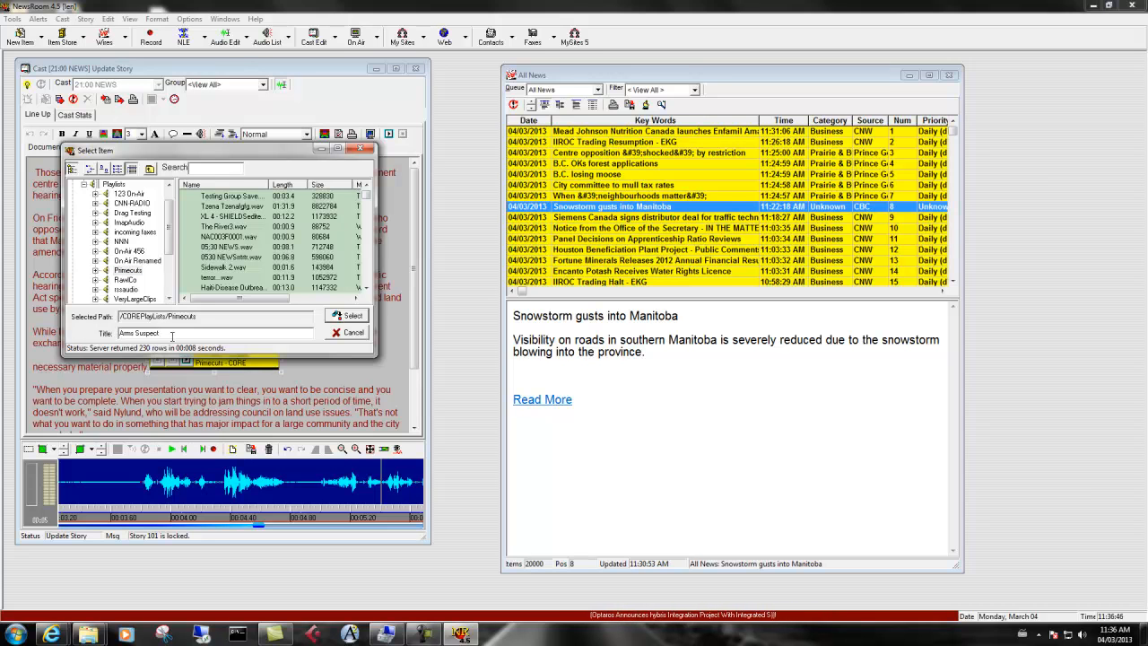
text(2)
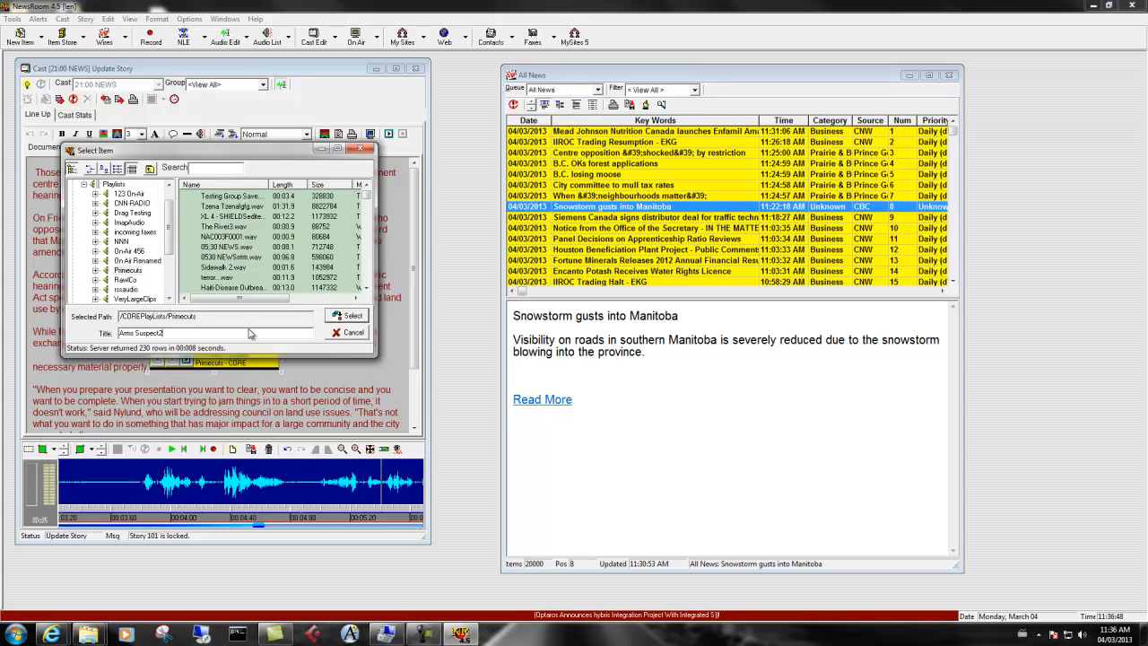
click(348, 317)
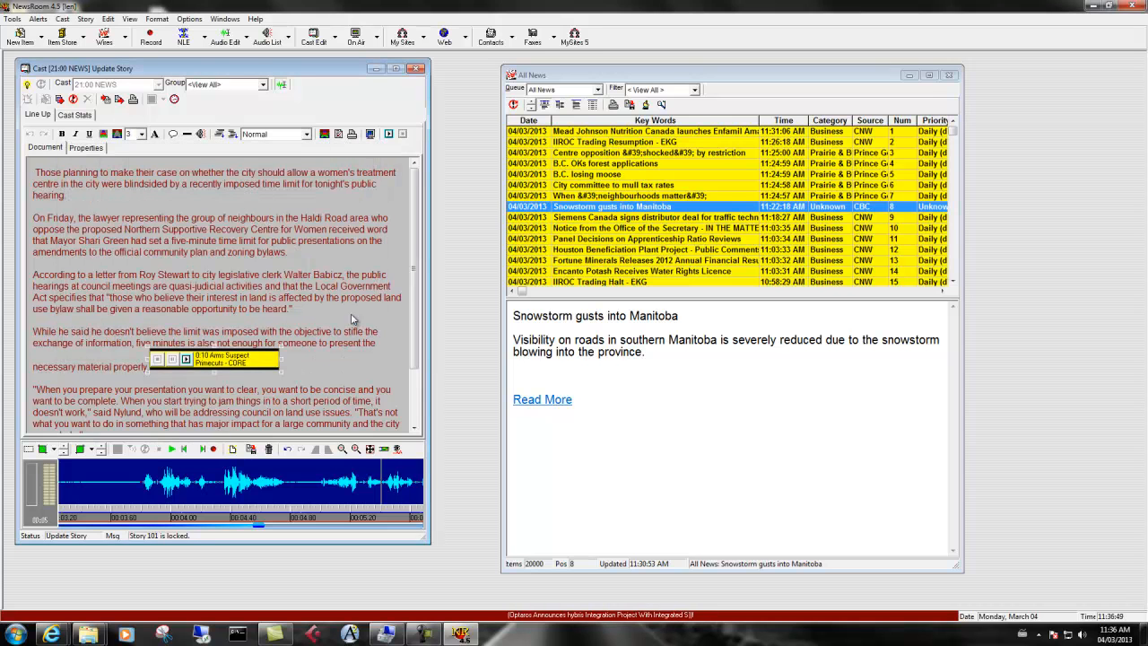
Save the Centrre story and play its Arms Suspect2 clip from the story preview
click(60, 100)
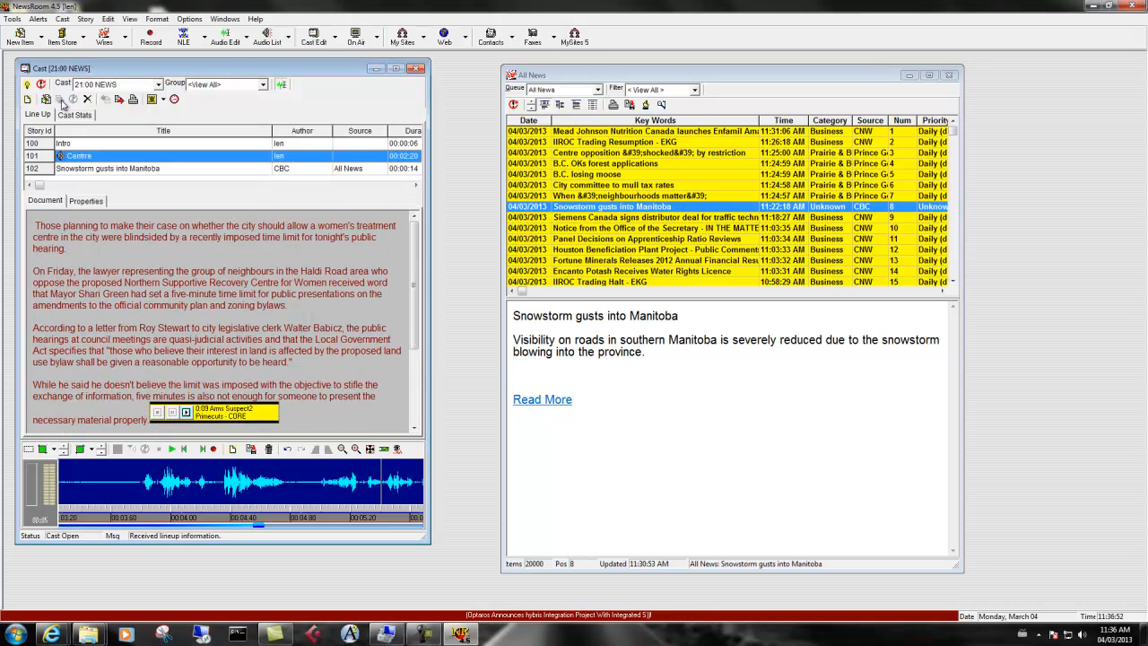
click(186, 412)
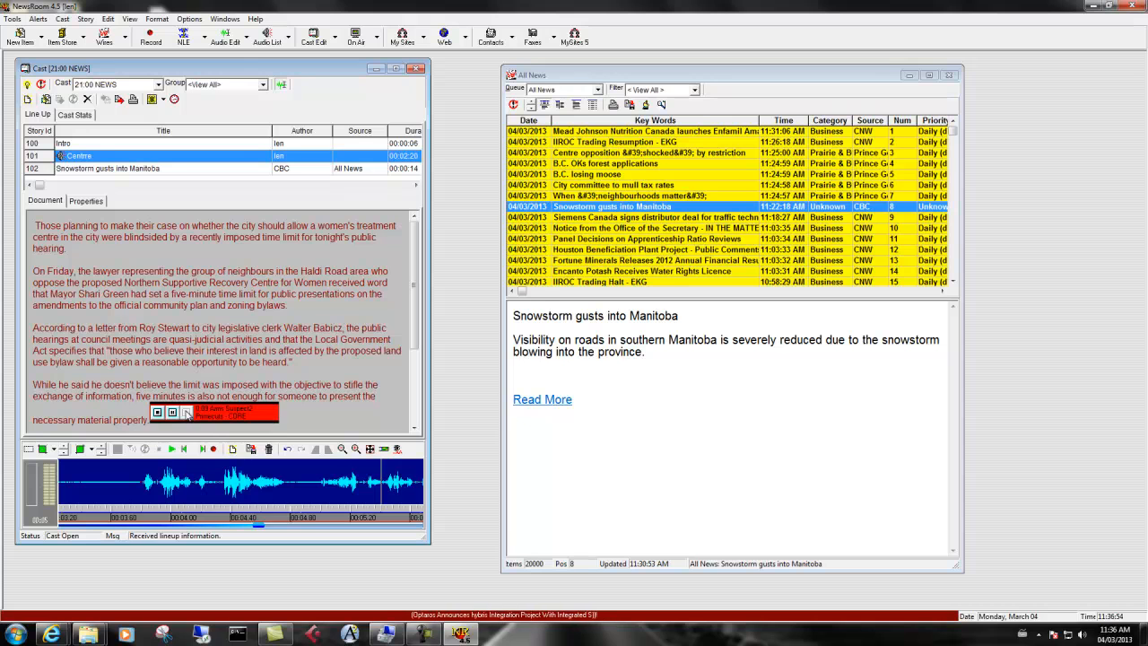
Stop the Arms Suspect2 clip, limit the casts to the News group and view that group's cast list
click(156, 412)
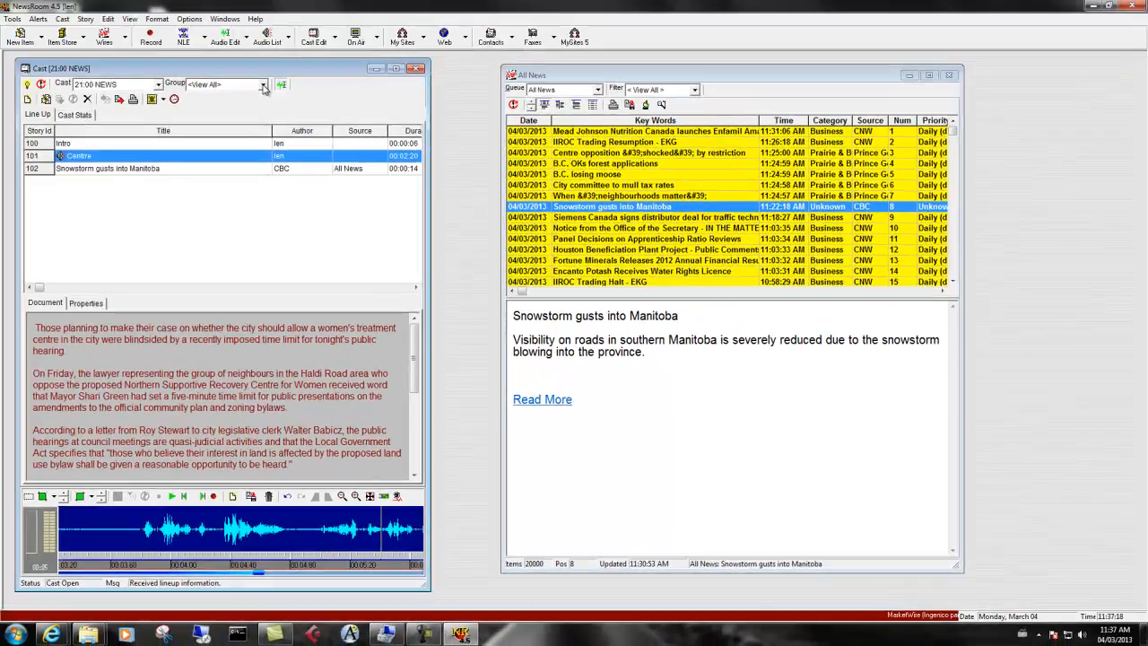
click(263, 84)
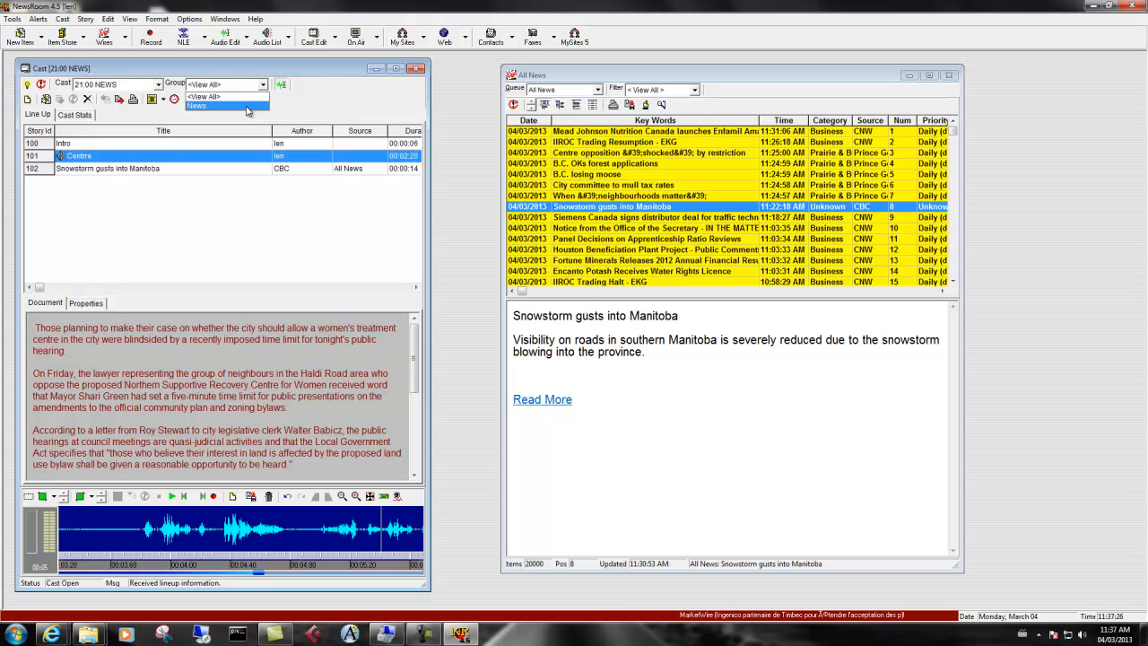
click(246, 107)
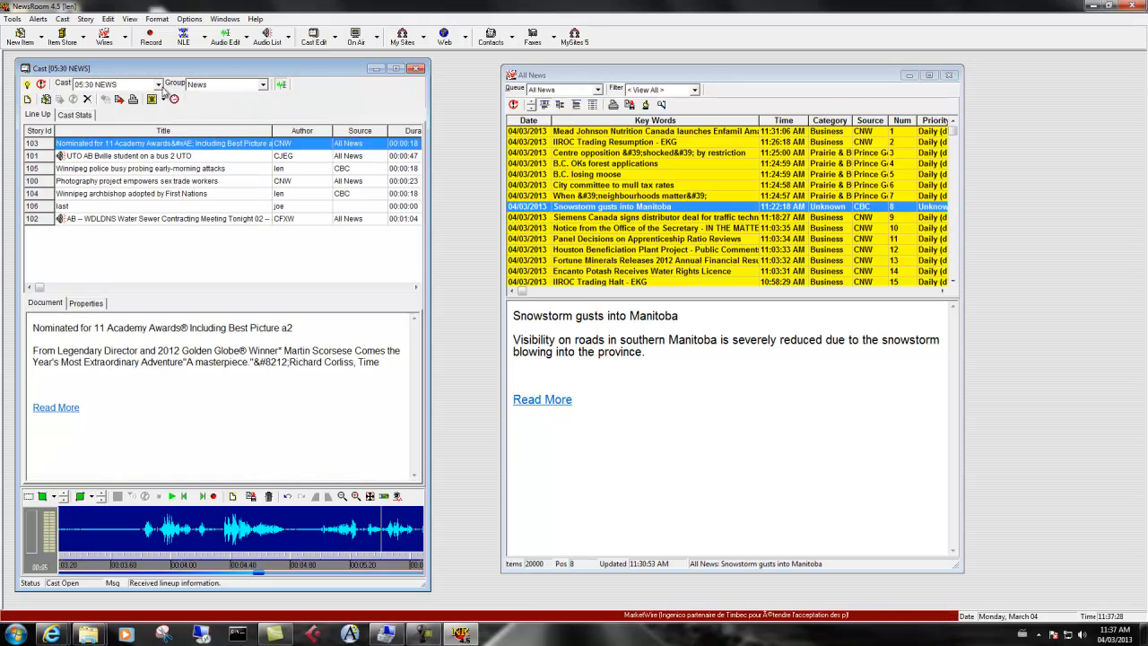
click(158, 84)
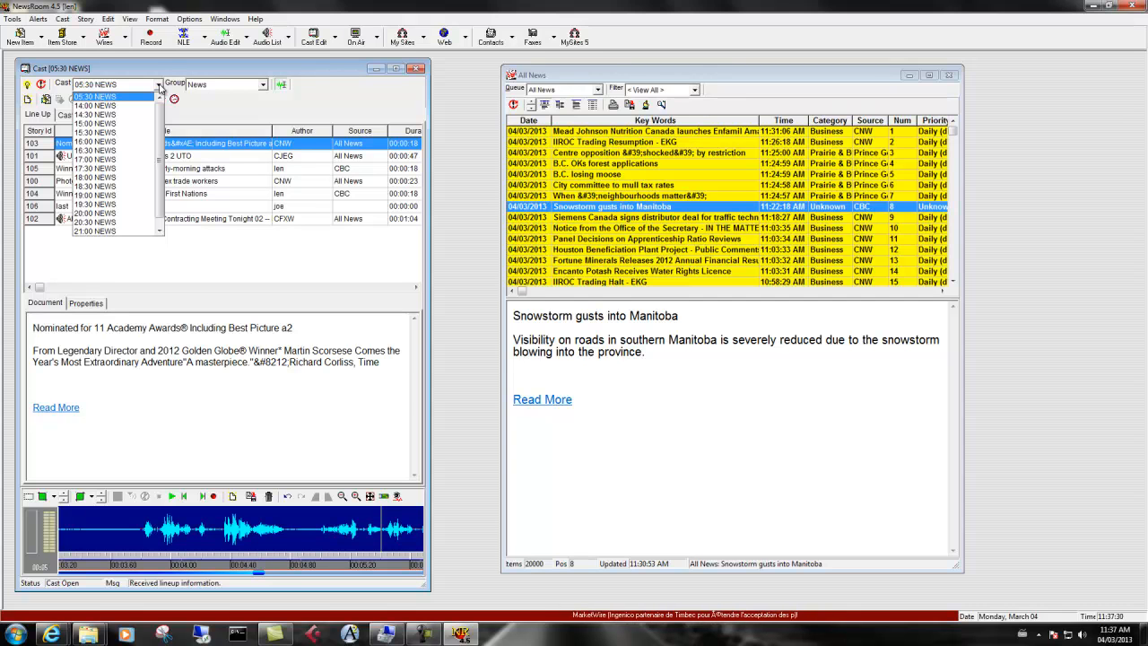
click(158, 85)
Switch the group filter back to View All and look through the full list of casts
click(208, 85)
click(203, 96)
click(159, 85)
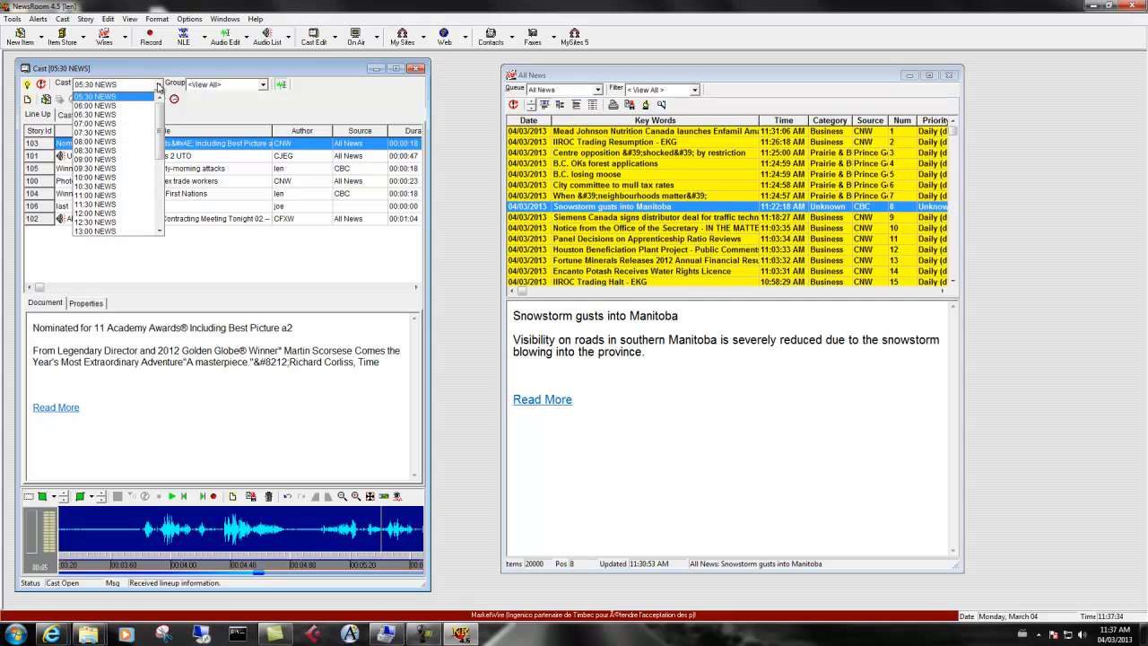
mouse_move(161, 127)
mouse_down()
mouse_move(159, 199)
mouse_move(166, 117)
mouse_up()
click(170, 68)
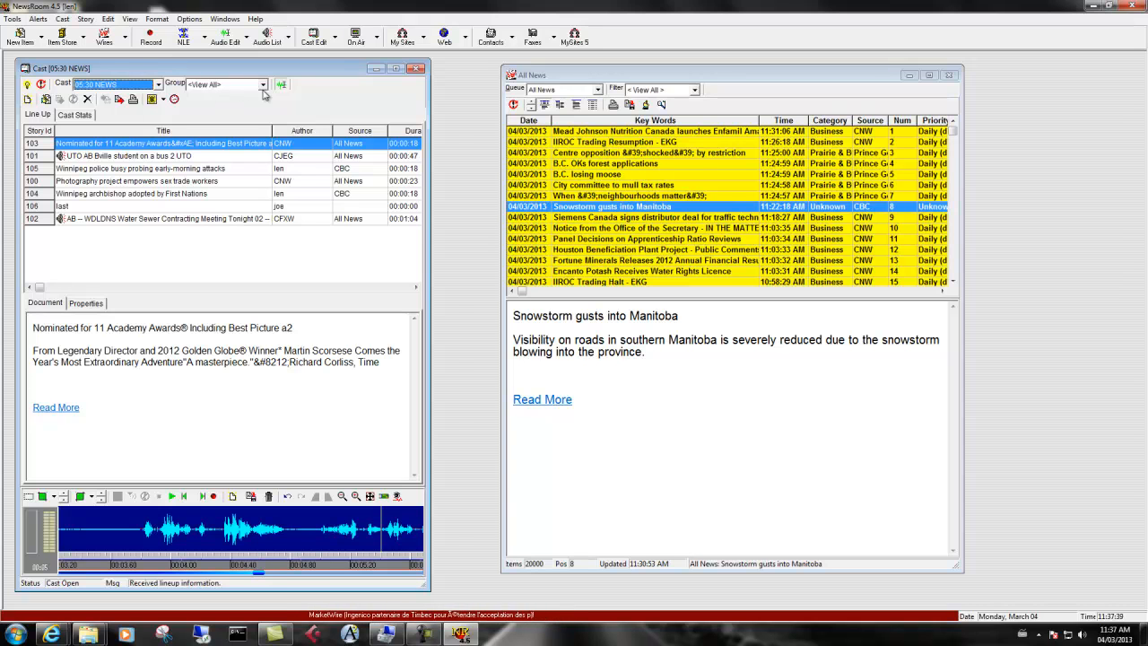
Filter the casts by the News group and open the 16:00 NEWS cast
click(226, 84)
click(216, 107)
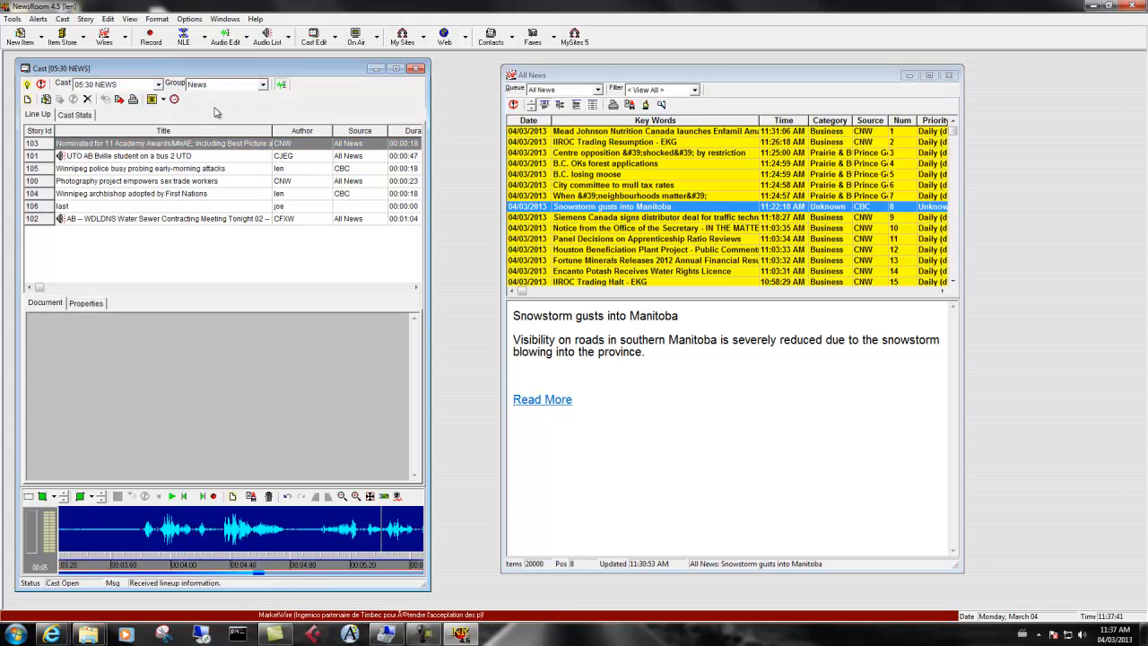
click(158, 84)
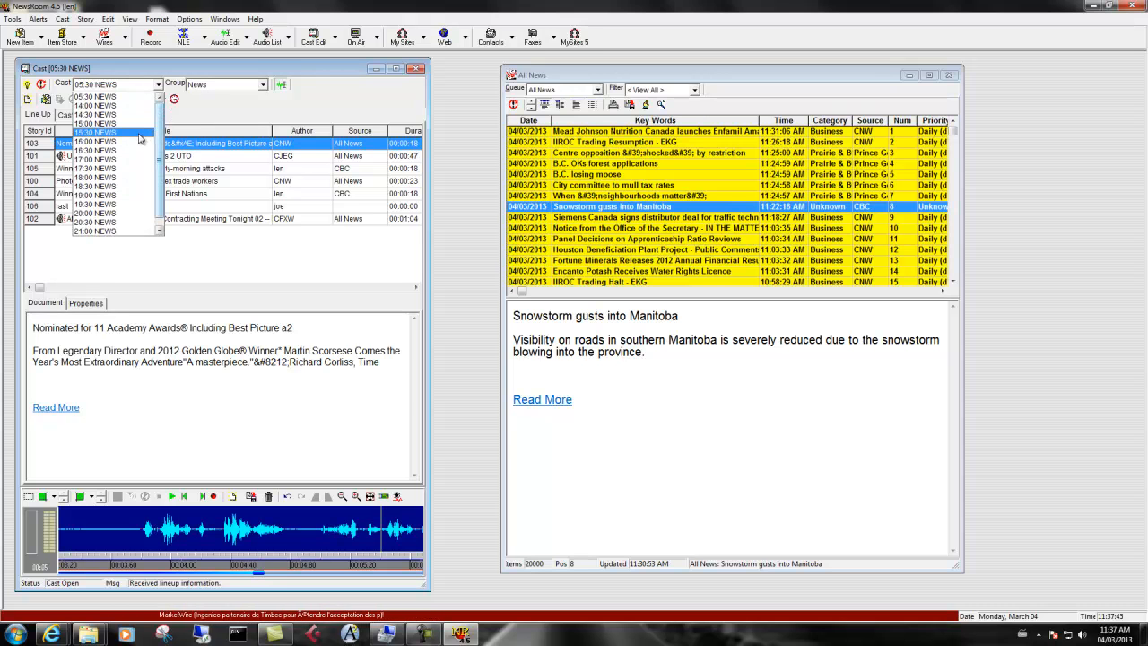
click(135, 141)
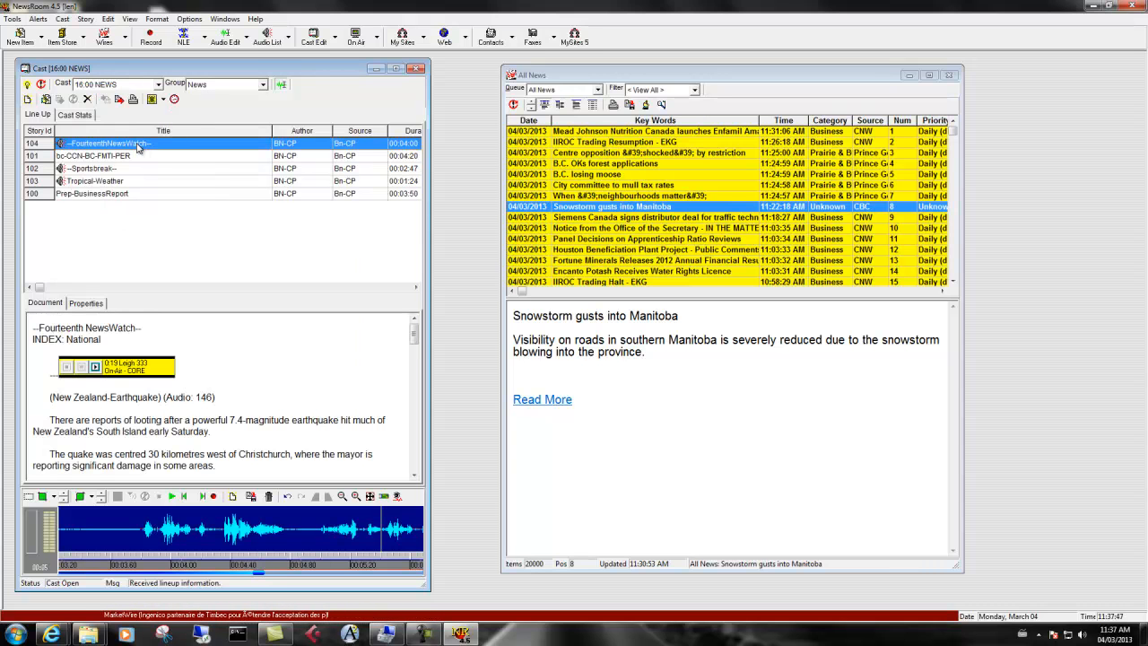
Save the current settings under the name Default with the Open in same position option enabled
click(192, 20)
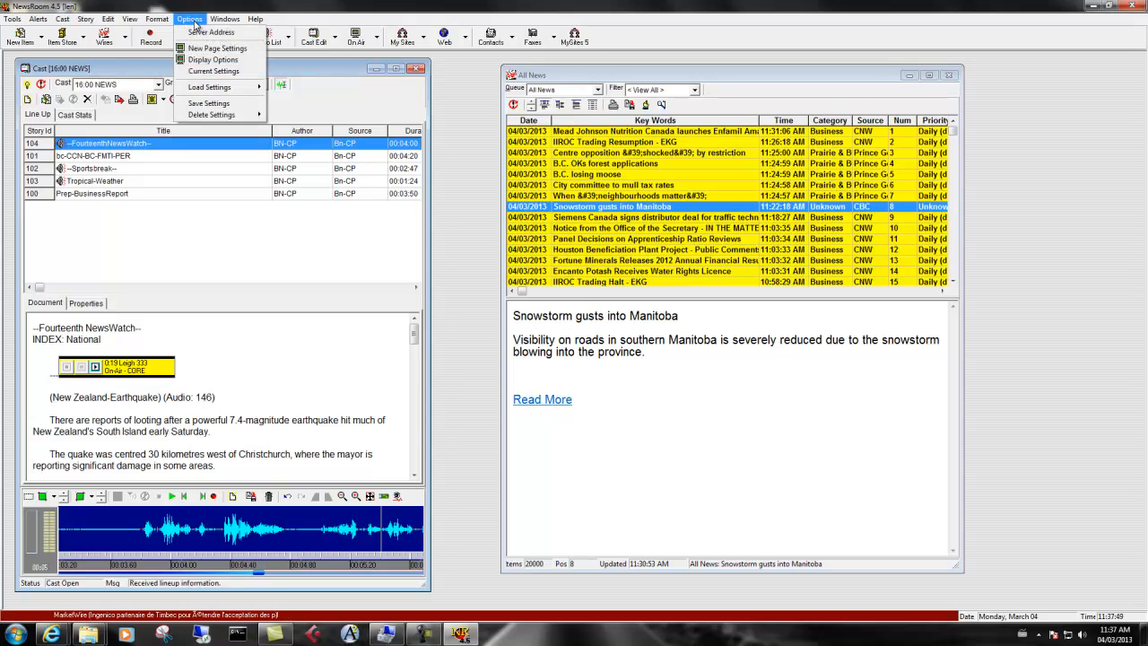
click(208, 104)
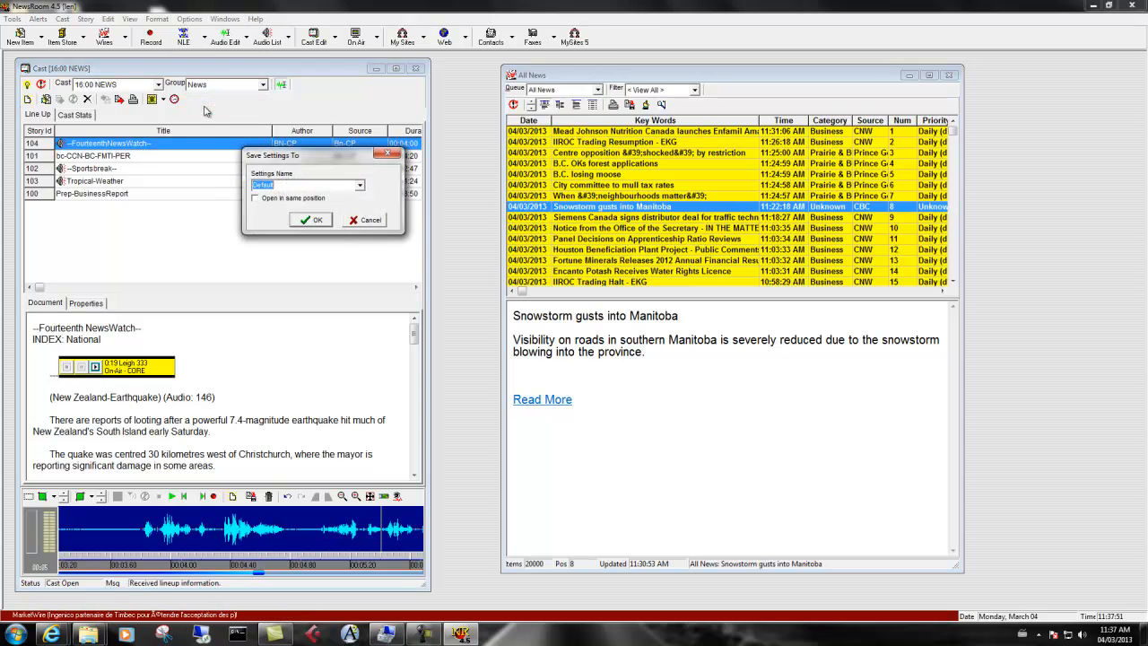
click(286, 187)
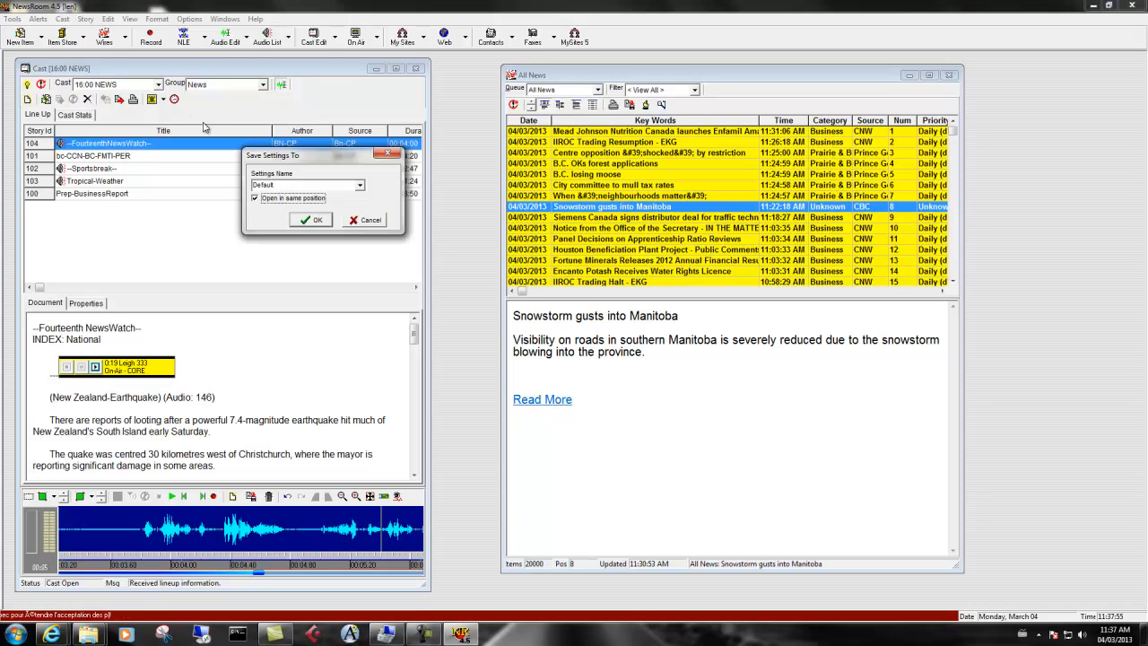
click(311, 222)
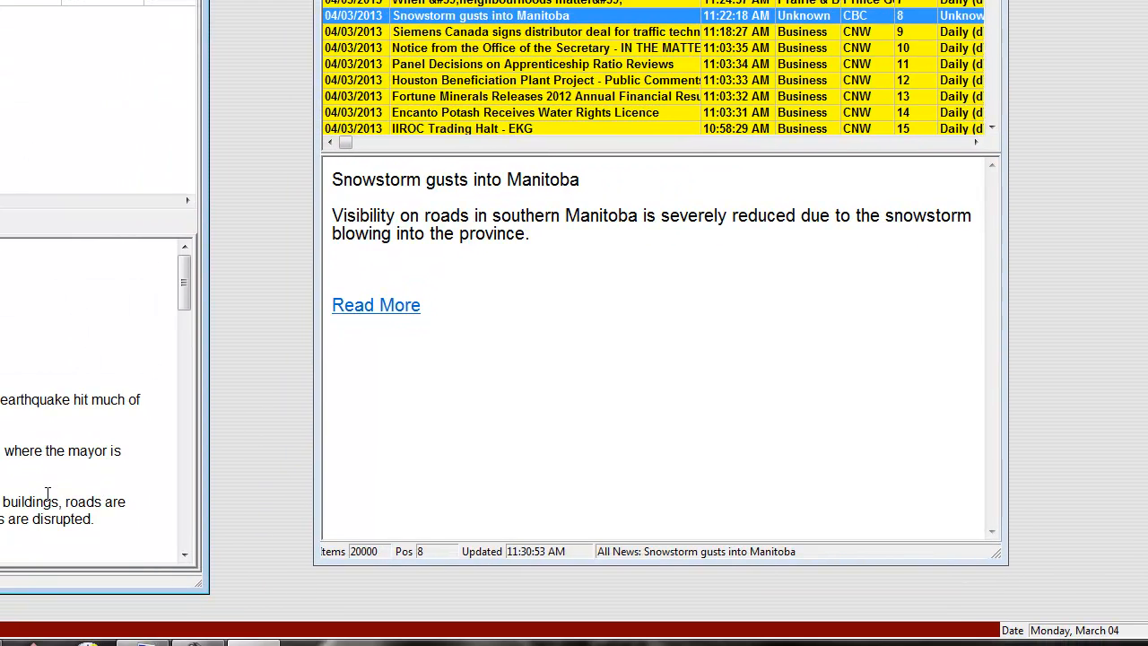
click(196, 643)
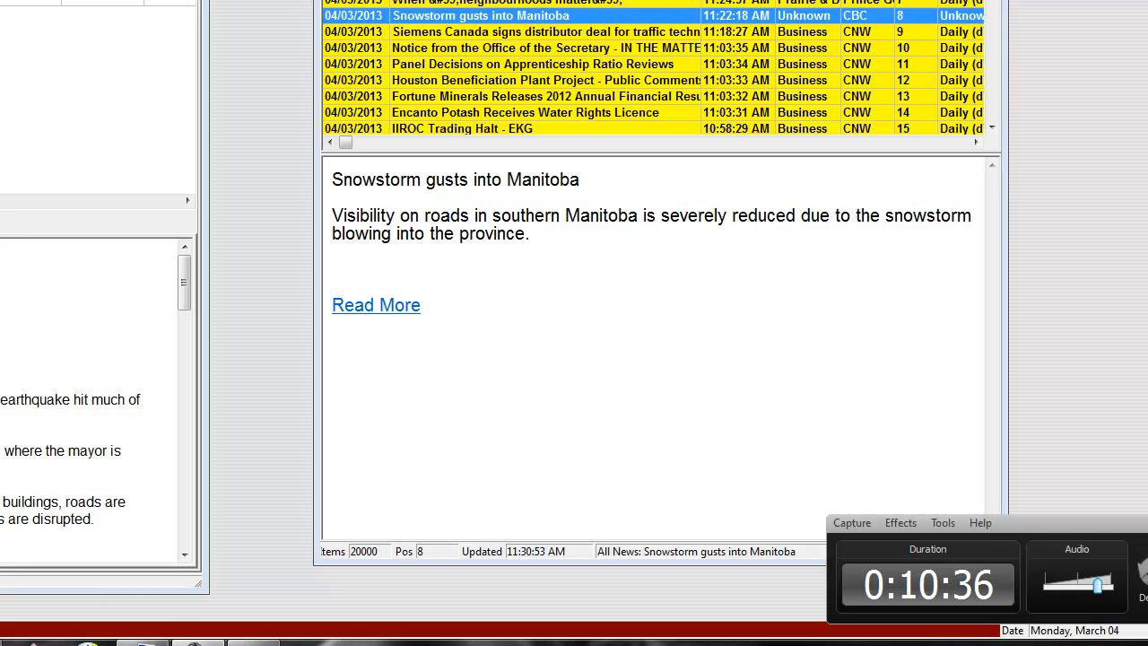